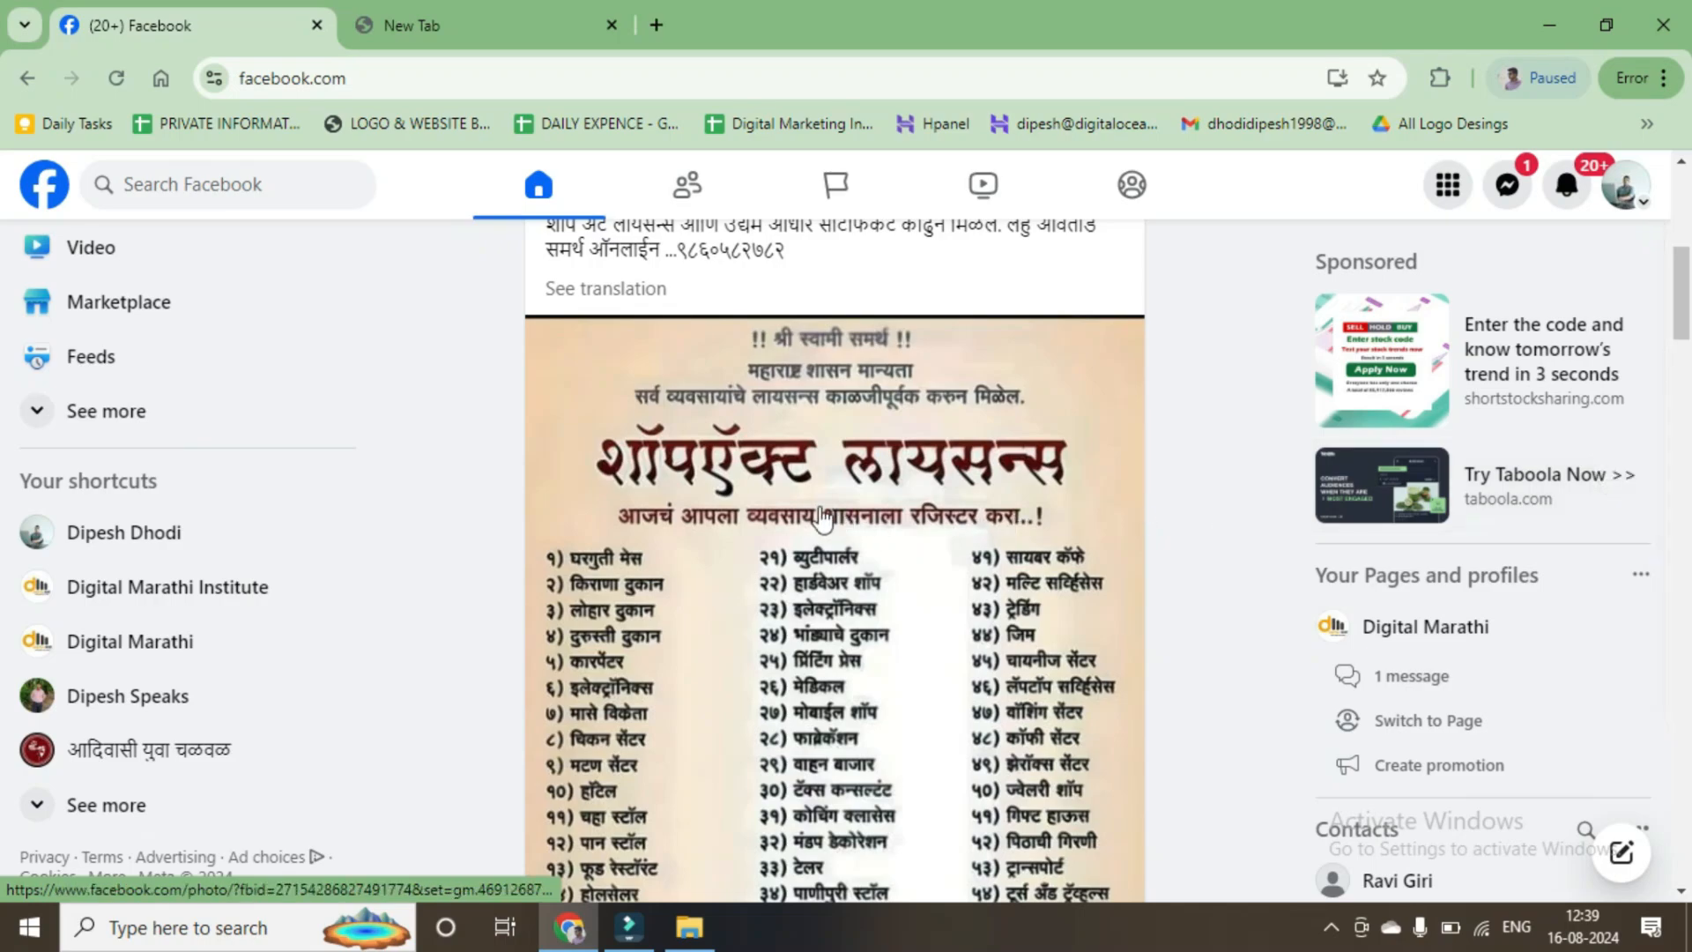
Step: Expand the full list of Facebook shortcuts and open the Pages section showing the managed pages
{"action": "scroll", "coordinate": [212, 501], "scroll_direction": "up", "scroll_amount": 1}
{"action": "scroll", "coordinate": [211, 500], "scroll_direction": "up", "scroll_amount": 2}
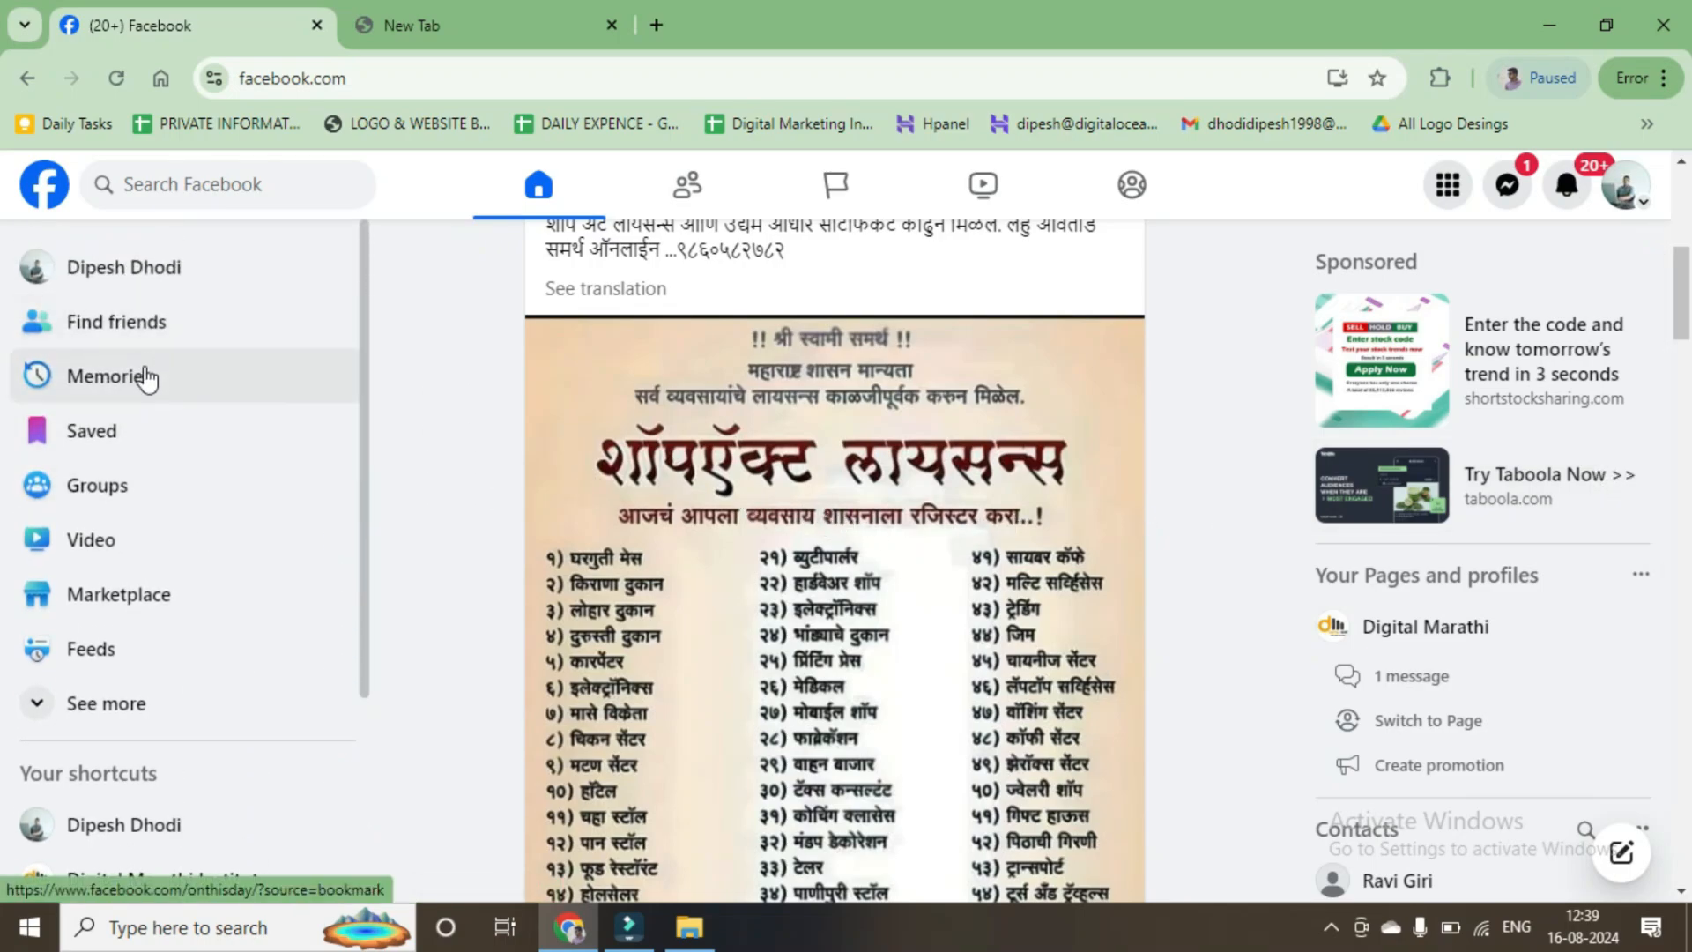
{"action": "left_click", "coordinate": [115, 700]}
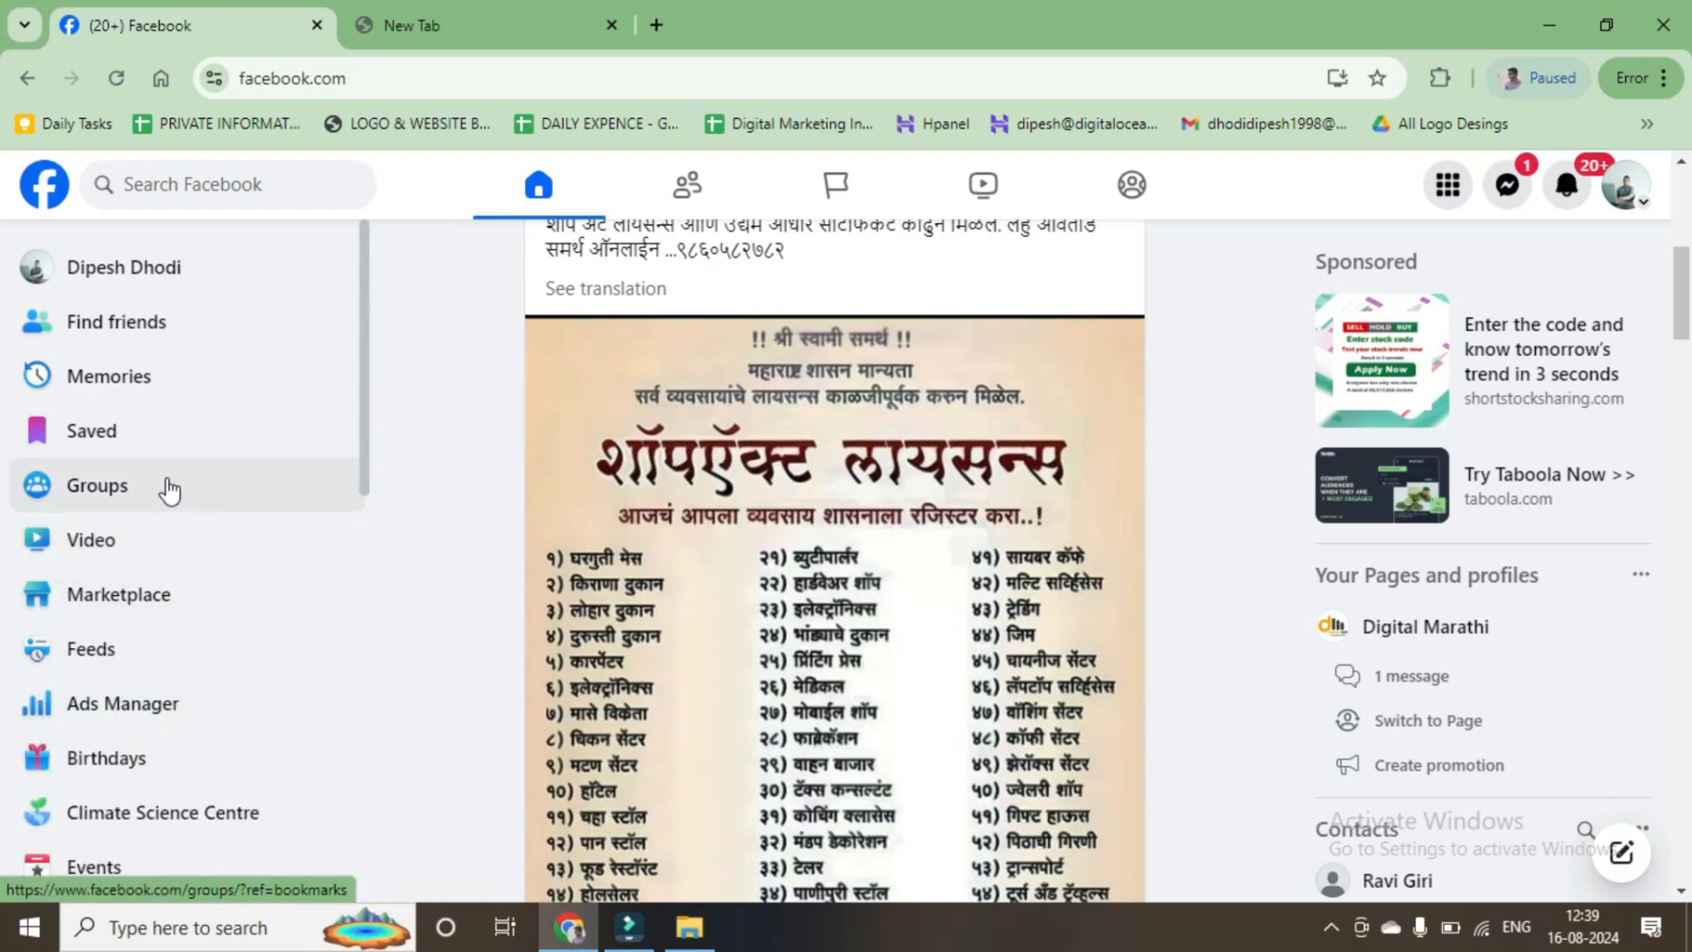
{"action": "scroll", "coordinate": [167, 484], "scroll_direction": "down", "scroll_amount": 4}
{"action": "scroll", "coordinate": [166, 509], "scroll_direction": "down", "scroll_amount": 1}
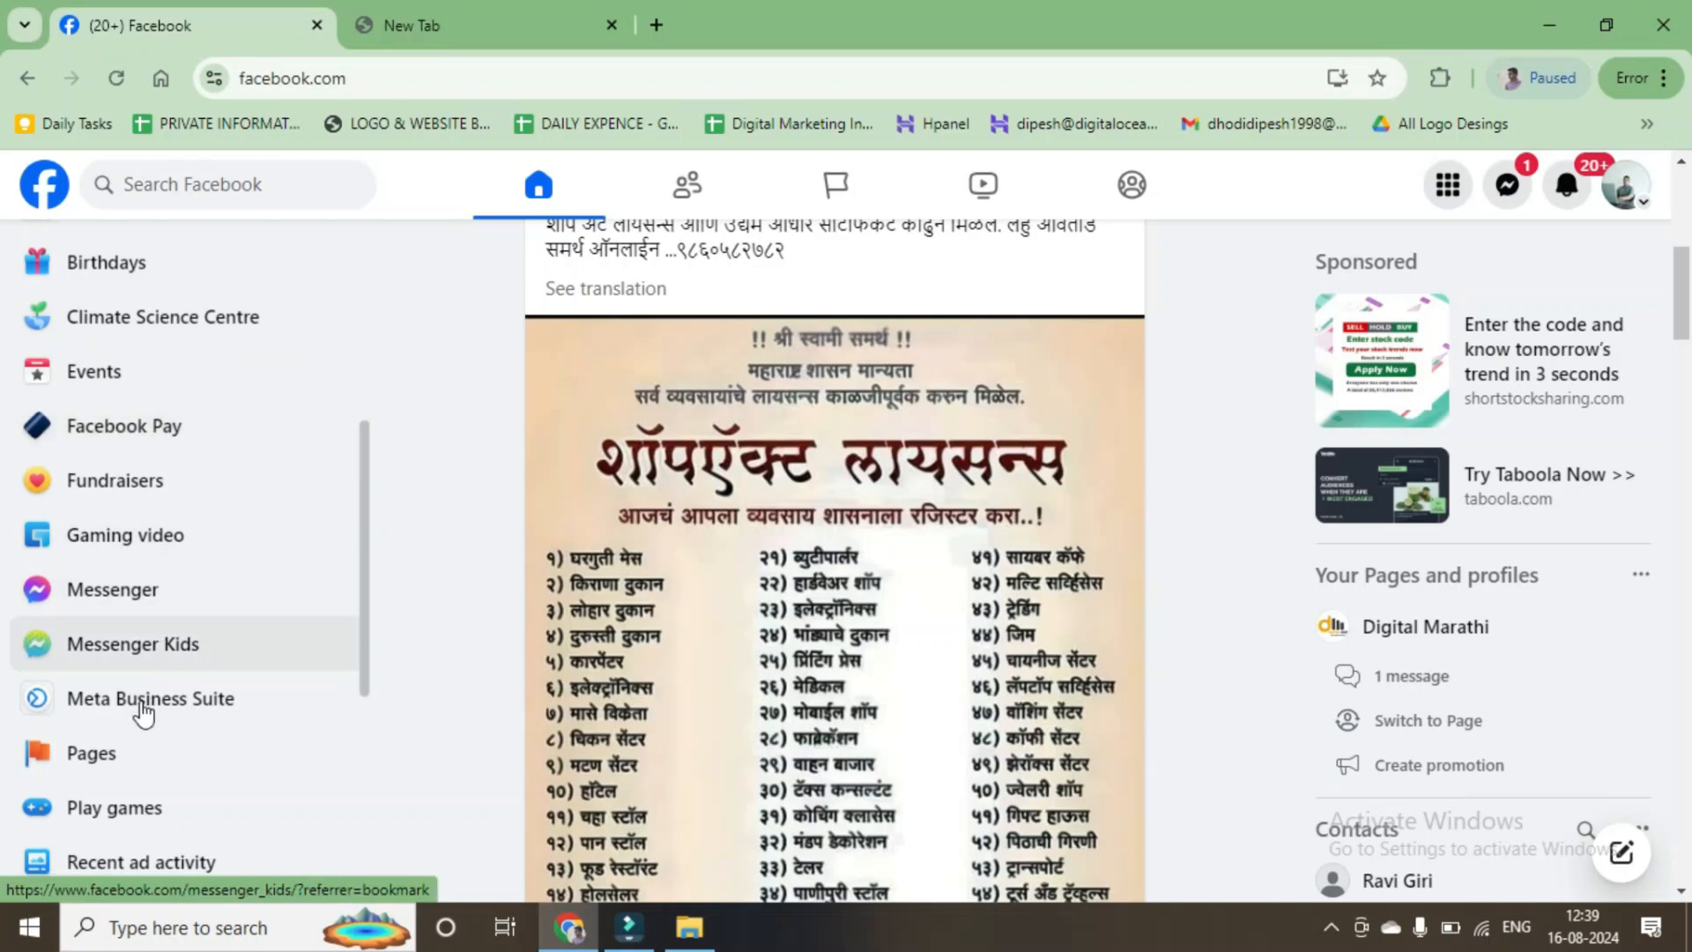
{"action": "left_click", "coordinate": [126, 754]}
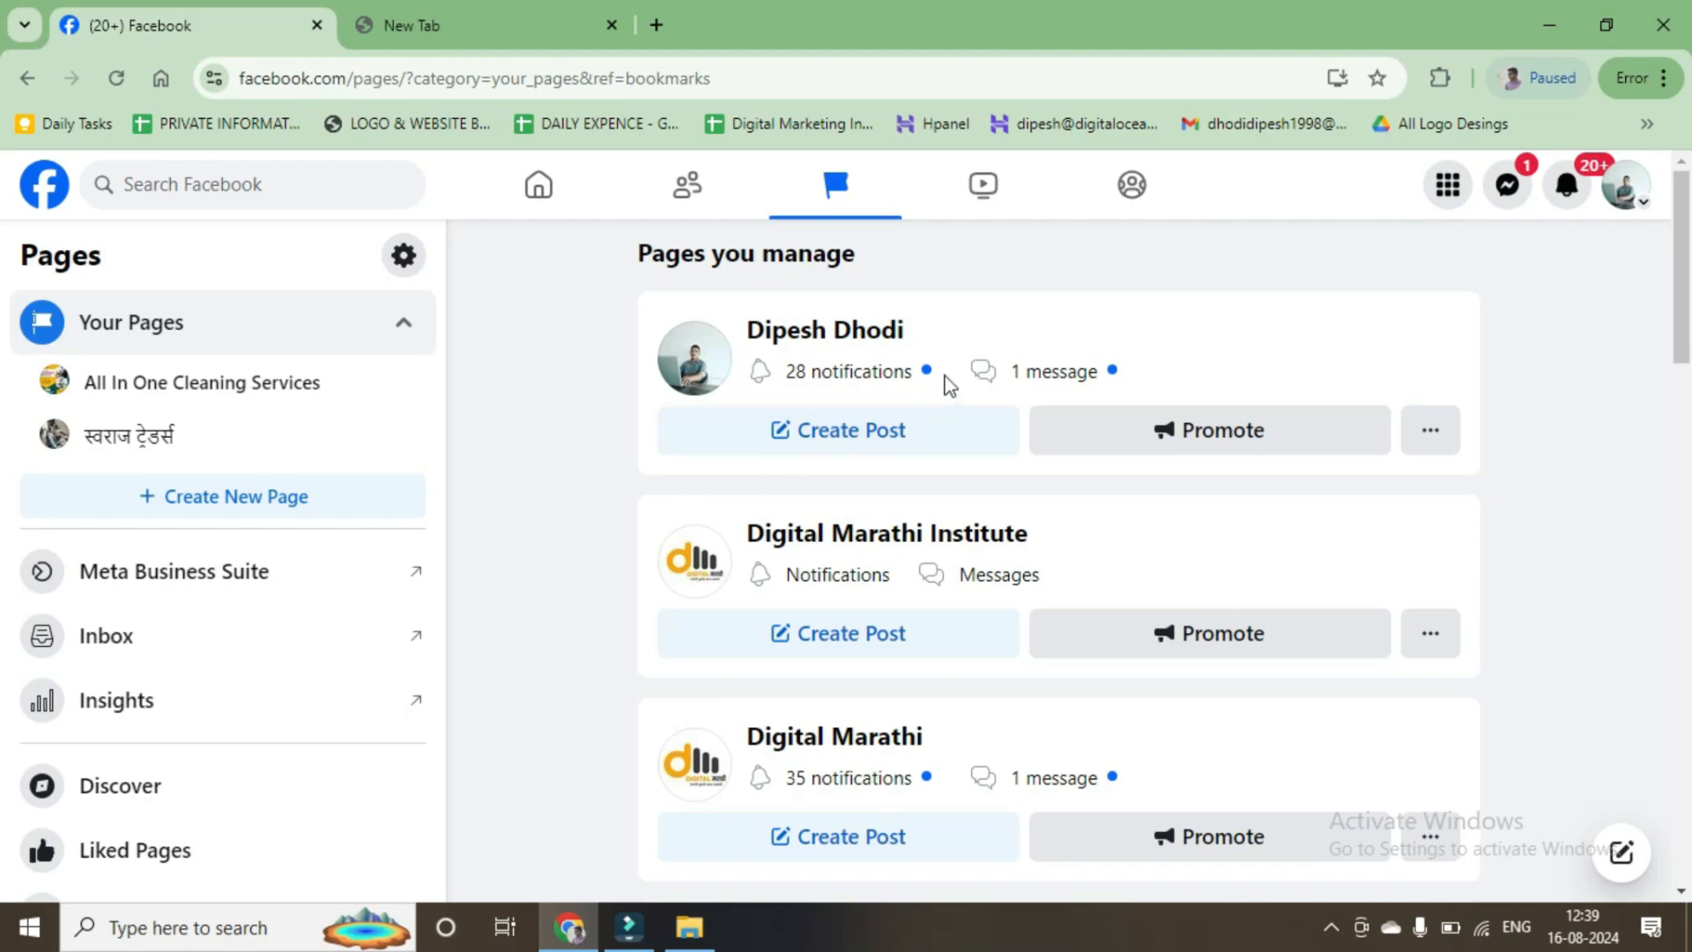
Step: Look through the managed pages and start creating a new page
{"action": "scroll", "coordinate": [821, 453], "scroll_direction": "down", "scroll_amount": 3}
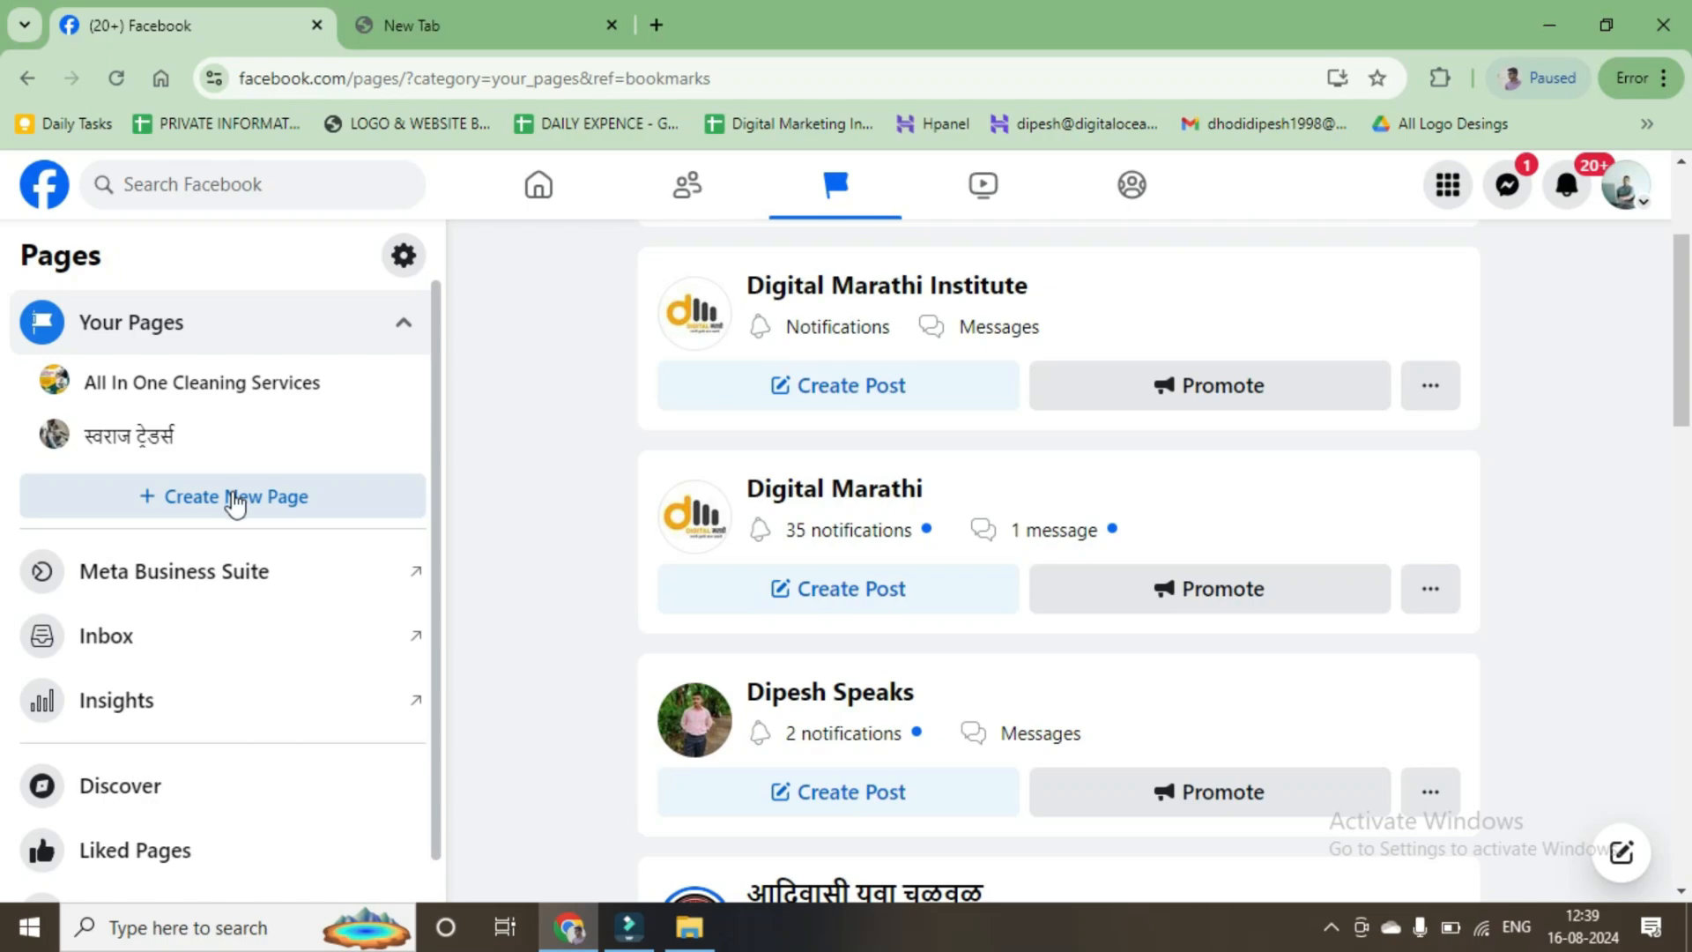
{"action": "scroll", "coordinate": [908, 493], "scroll_direction": "up", "scroll_amount": 3}
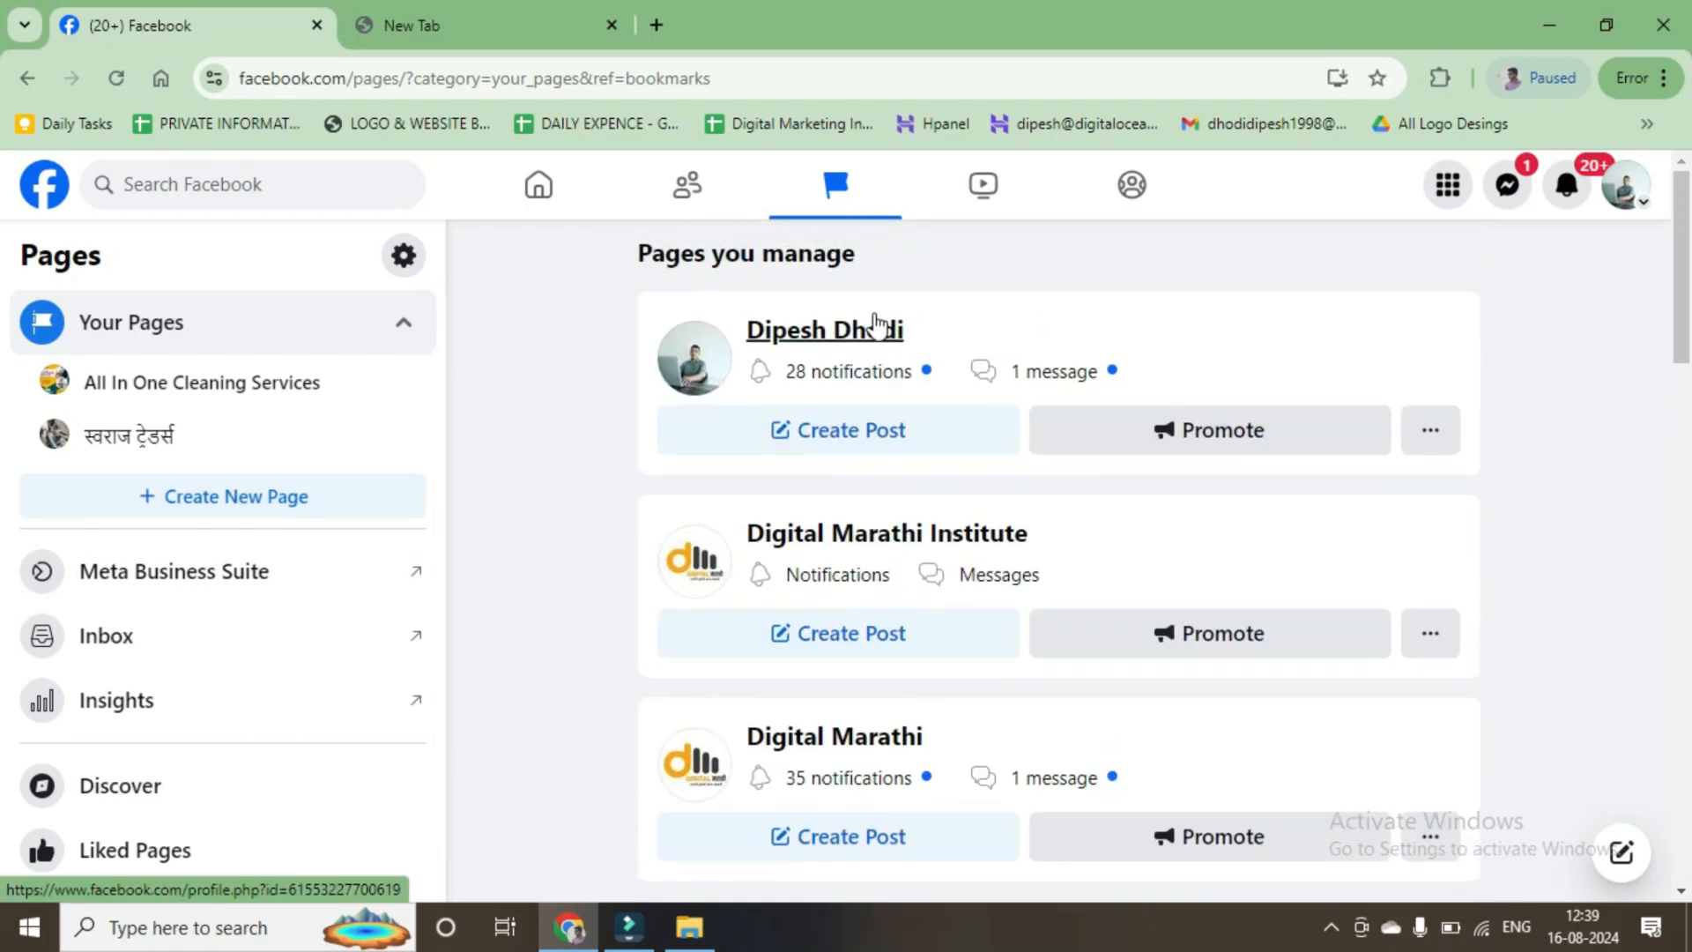
{"action": "scroll", "coordinate": [782, 536], "scroll_direction": "down", "scroll_amount": 10}
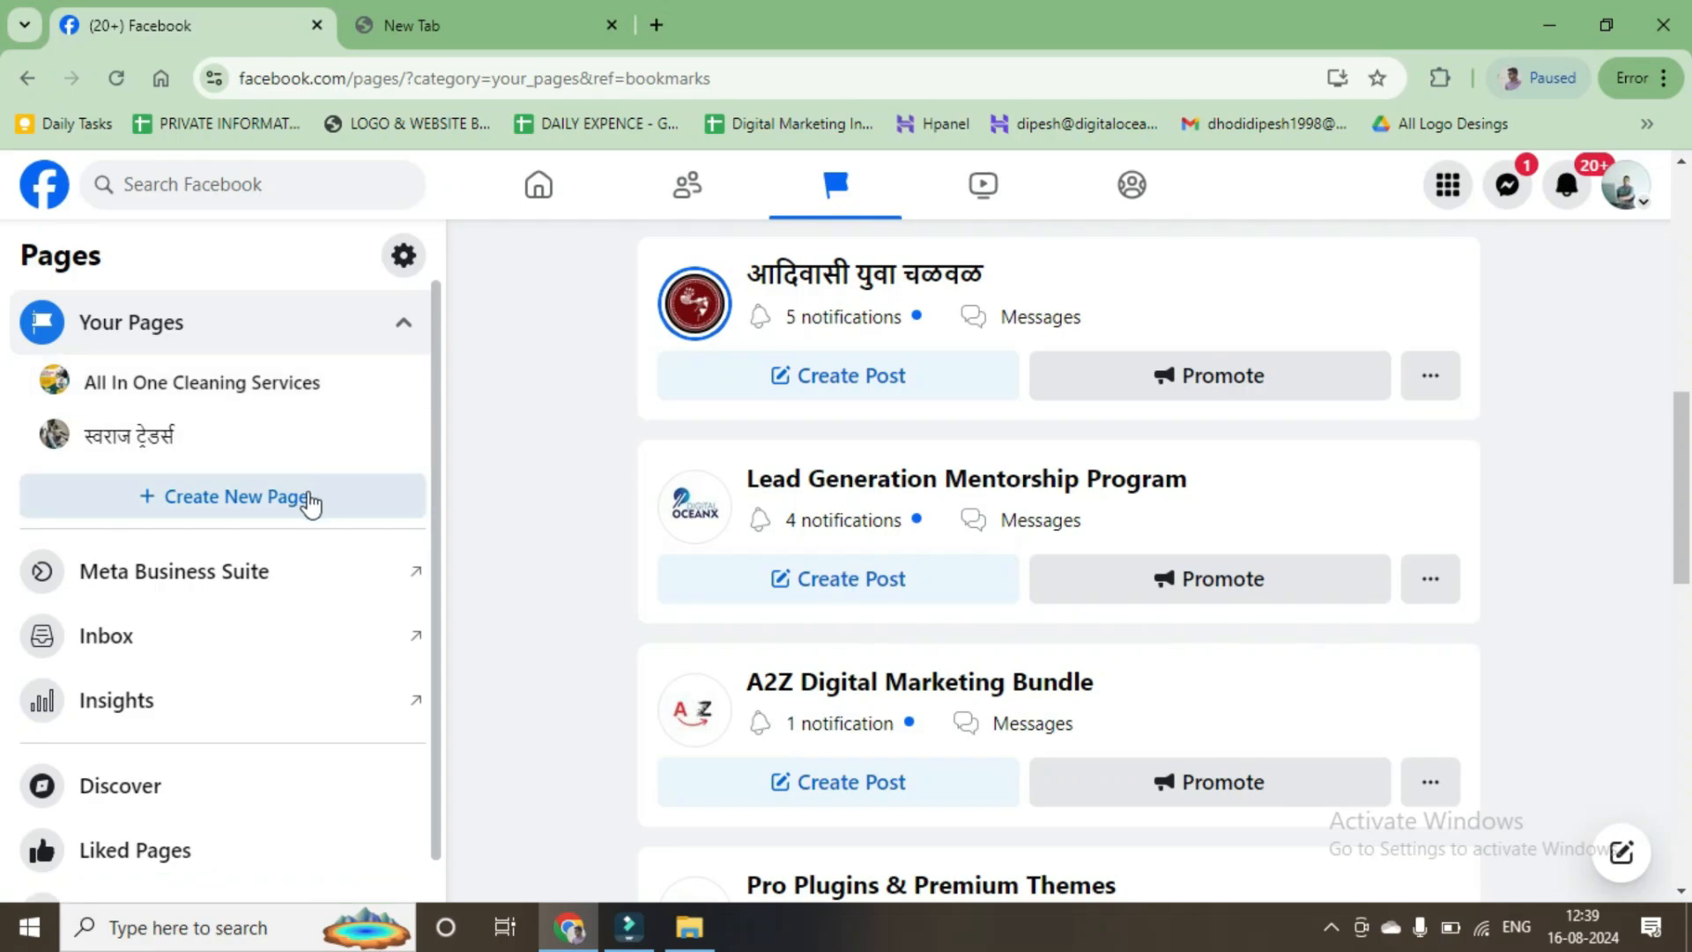
{"action": "left_click", "coordinate": [310, 500]}
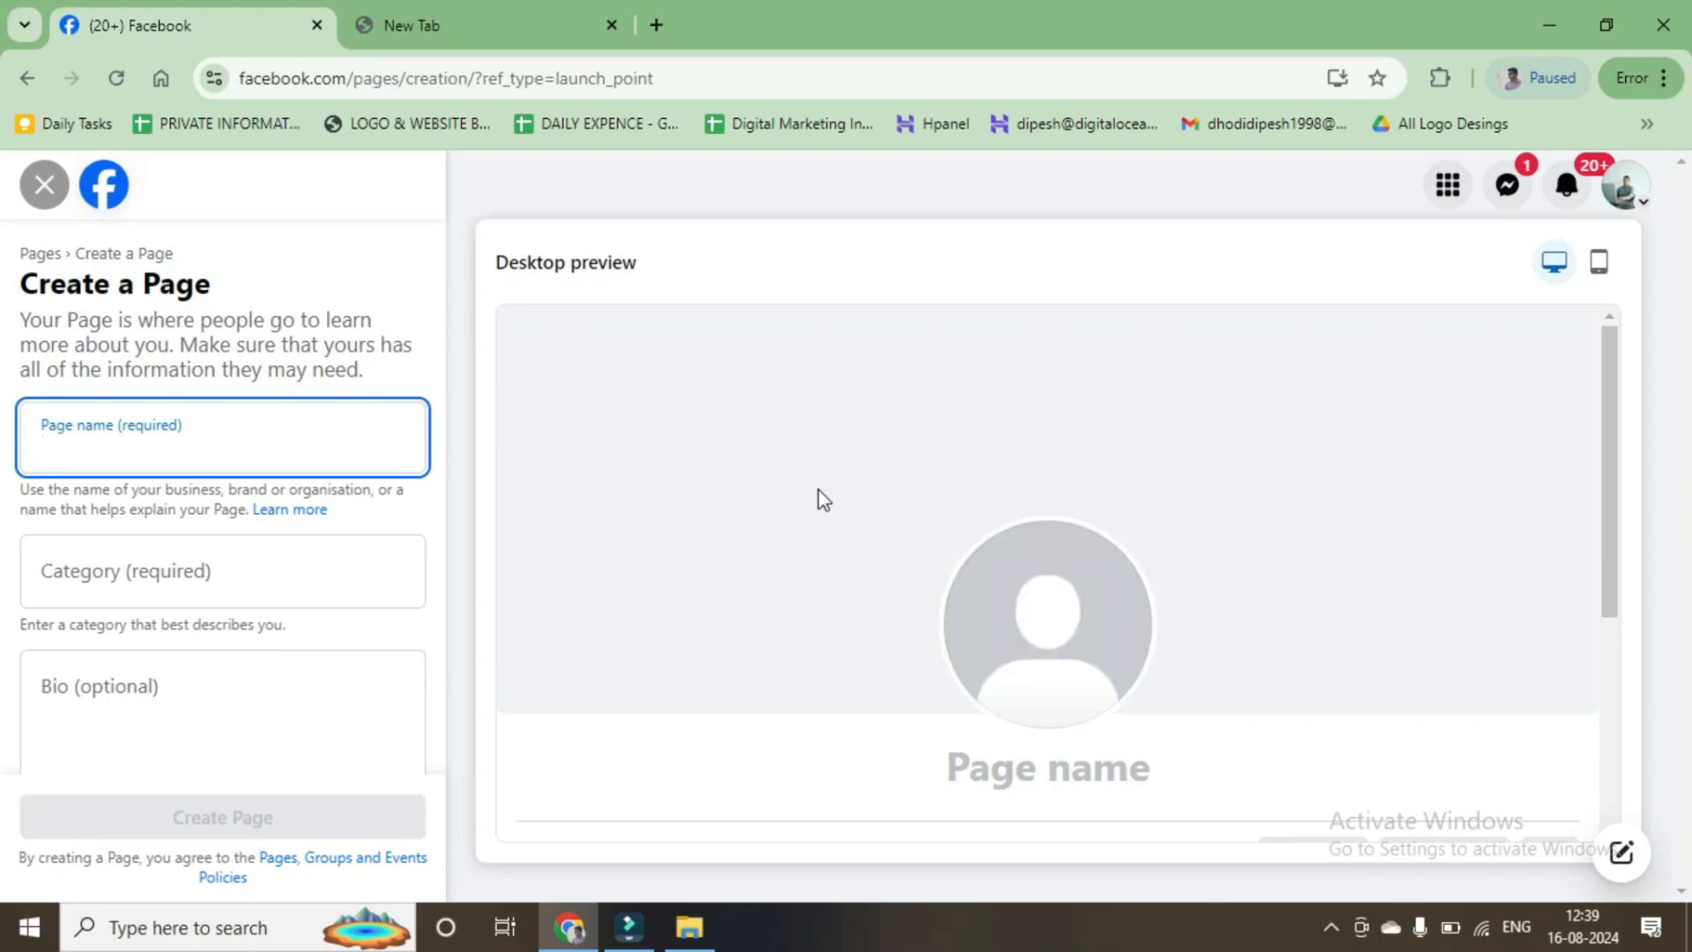
Step: Enter the owner's full name as the page name
{"action": "left_click", "coordinate": [134, 447]}
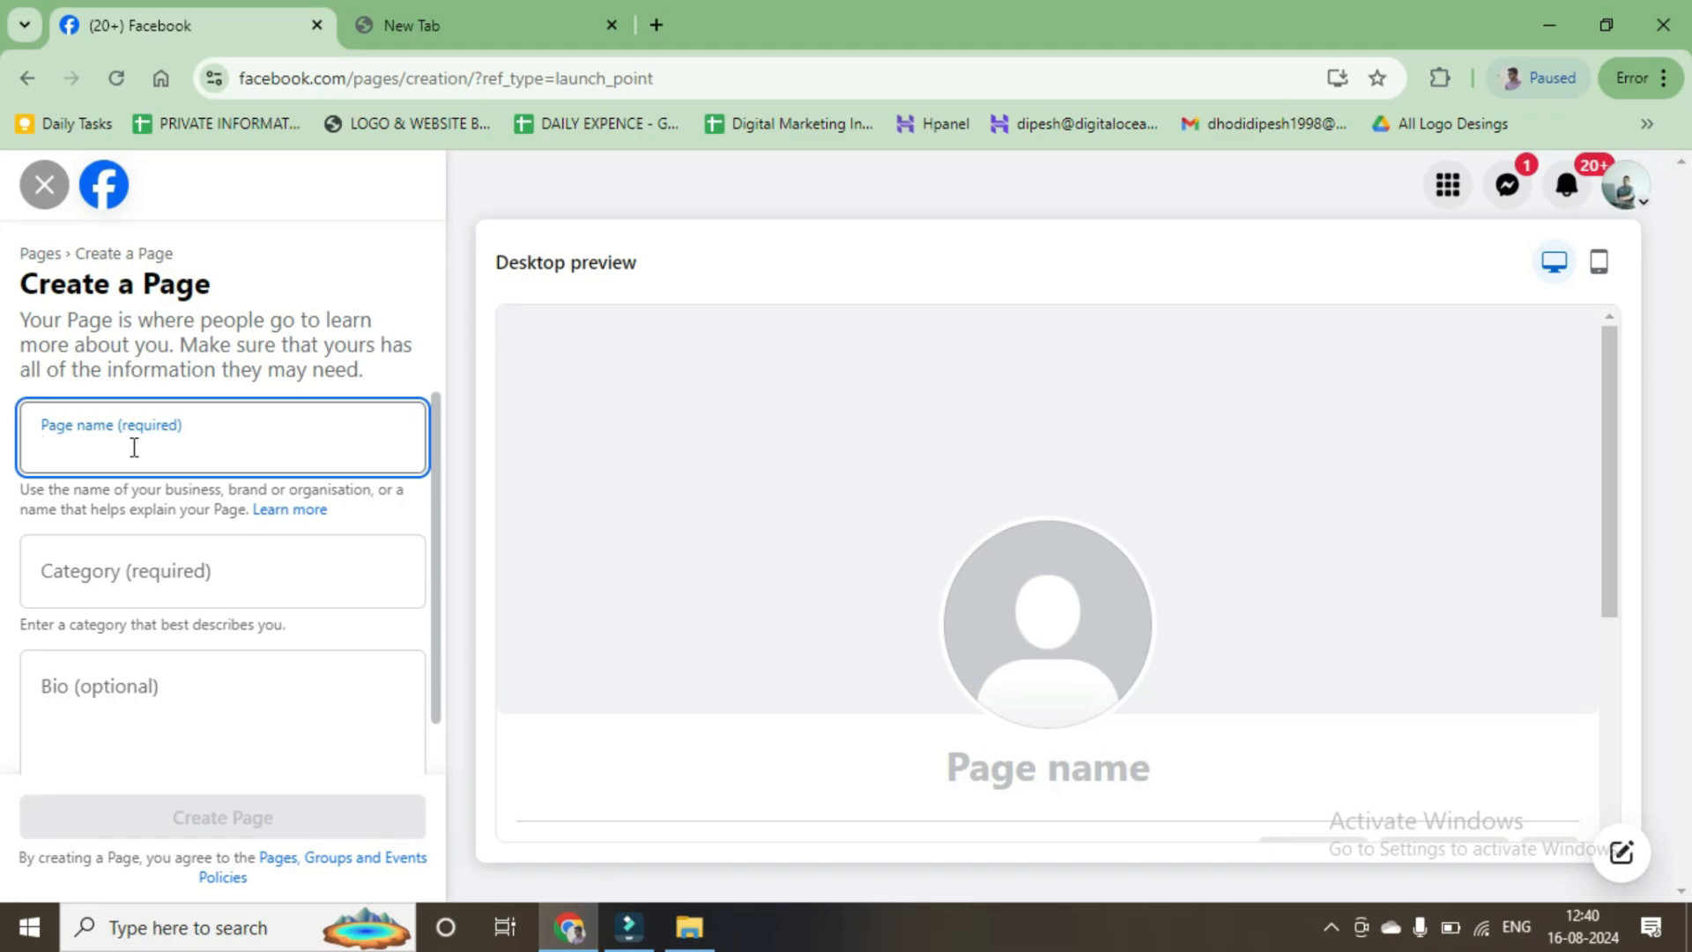
{"action": "type", "text": "Dip"}
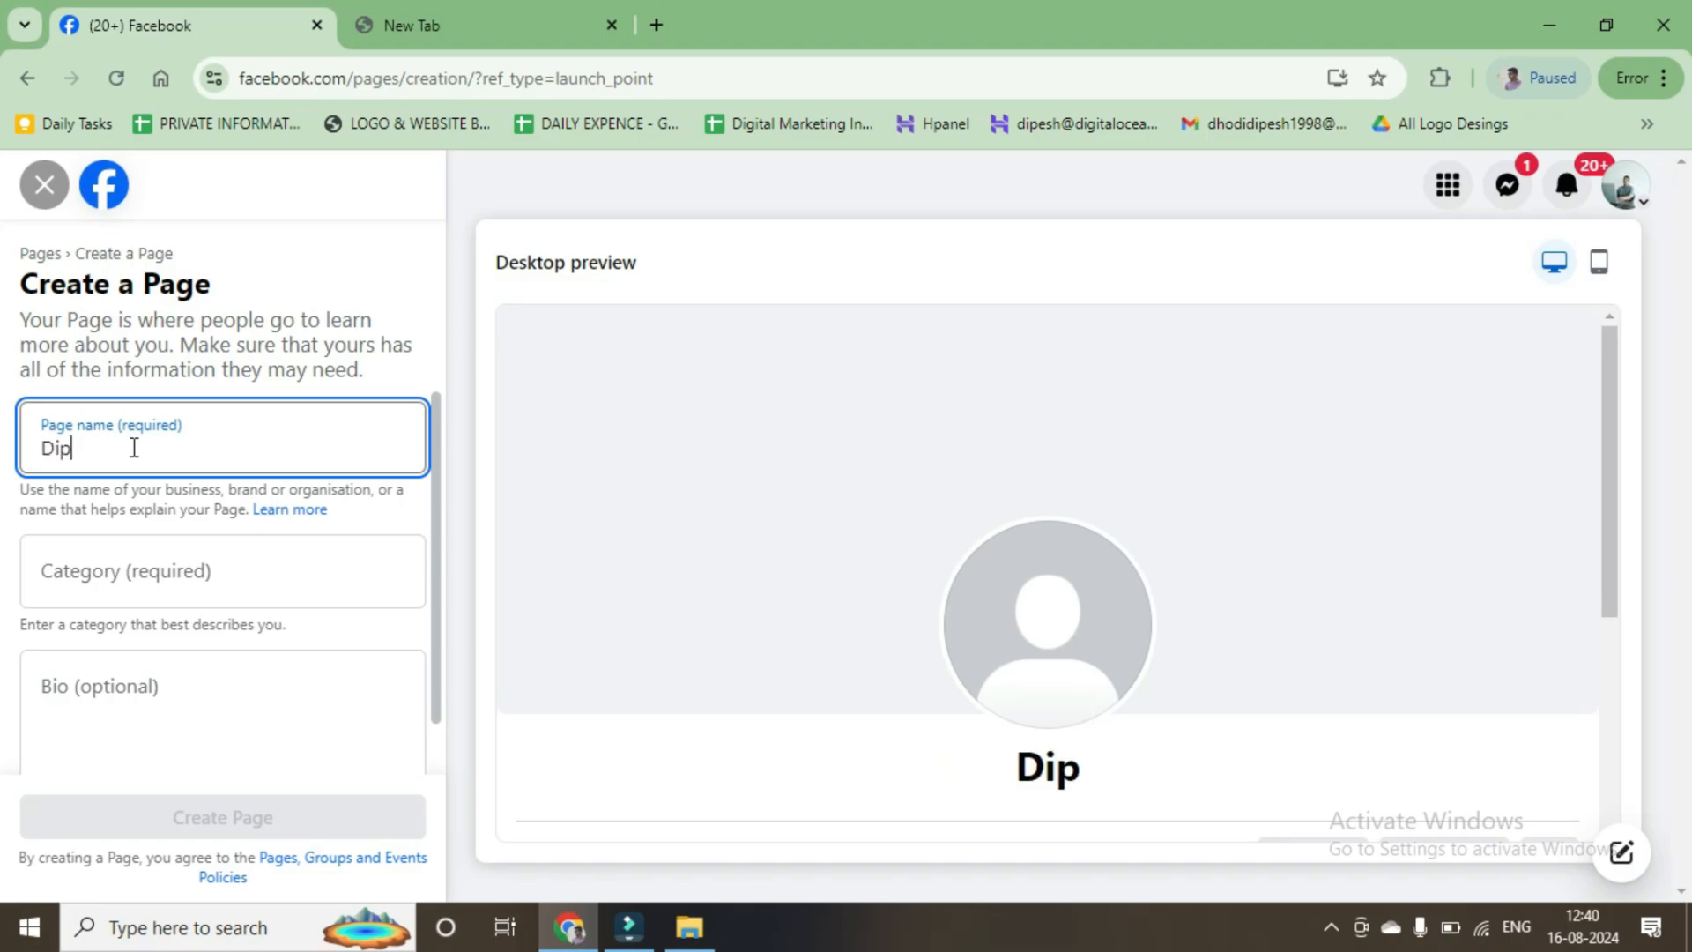
{"action": "type", "text": "esh Dhodi"}
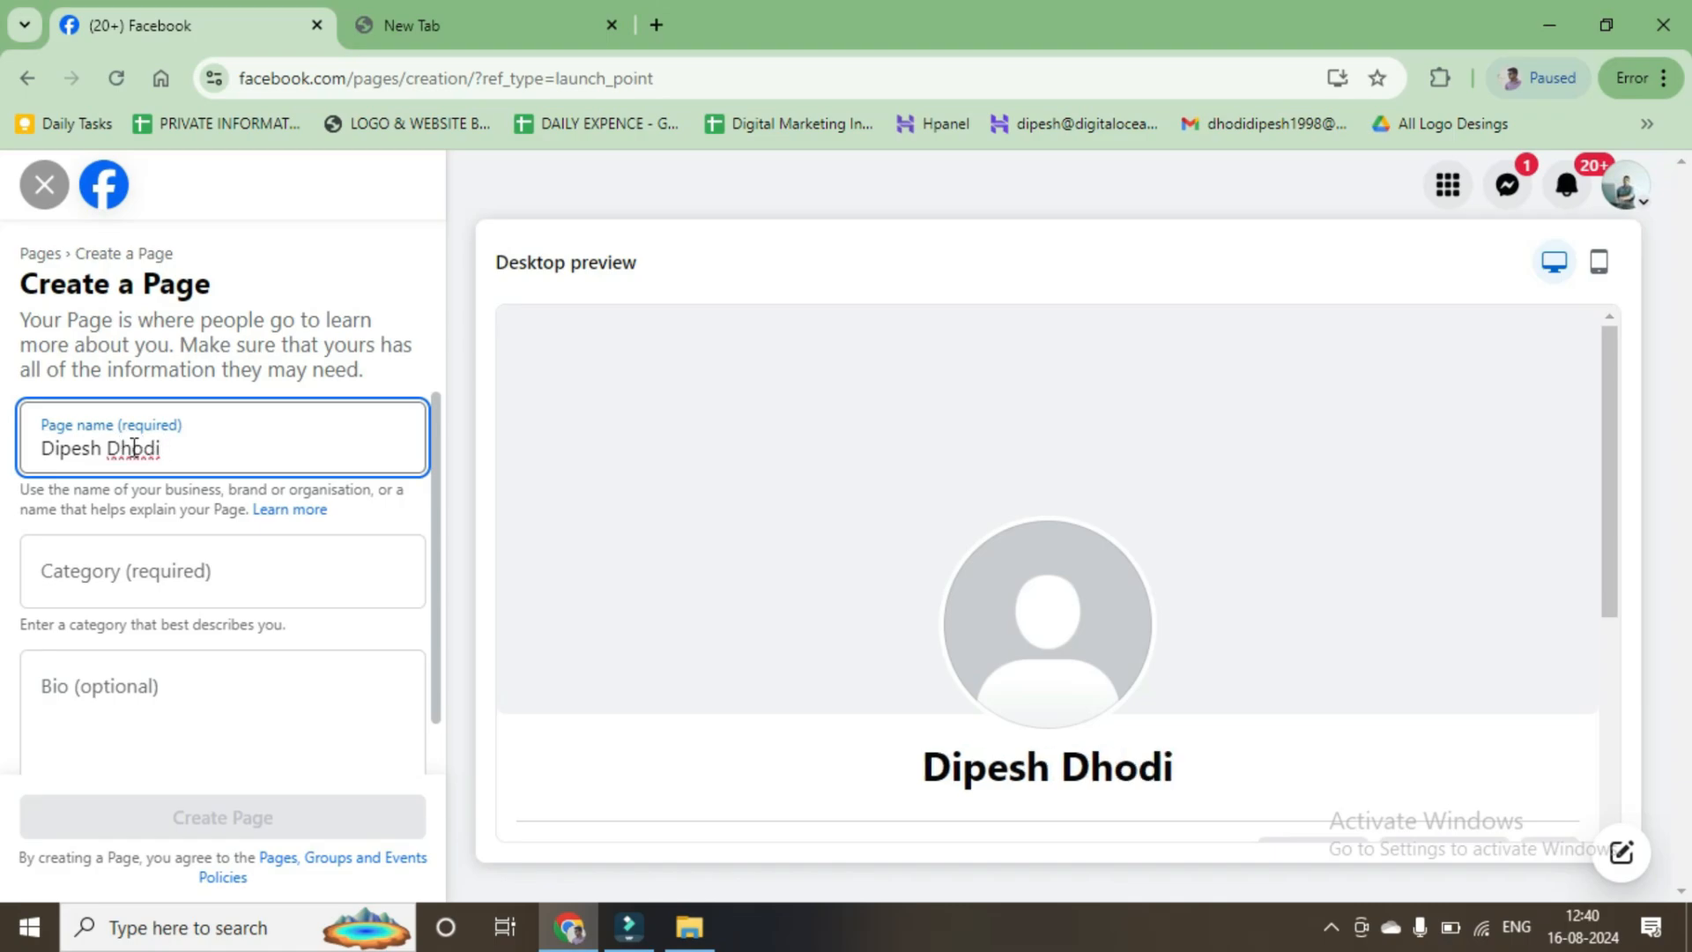
Step: Try to extend the page name with "Facebook Ads Course" after the full name
{"action": "type", "text": " Fa"}
{"action": "key", "text": "BackSpace"}
{"action": "key", "text": "BackSpace"}
{"action": "type", "text": "A"}
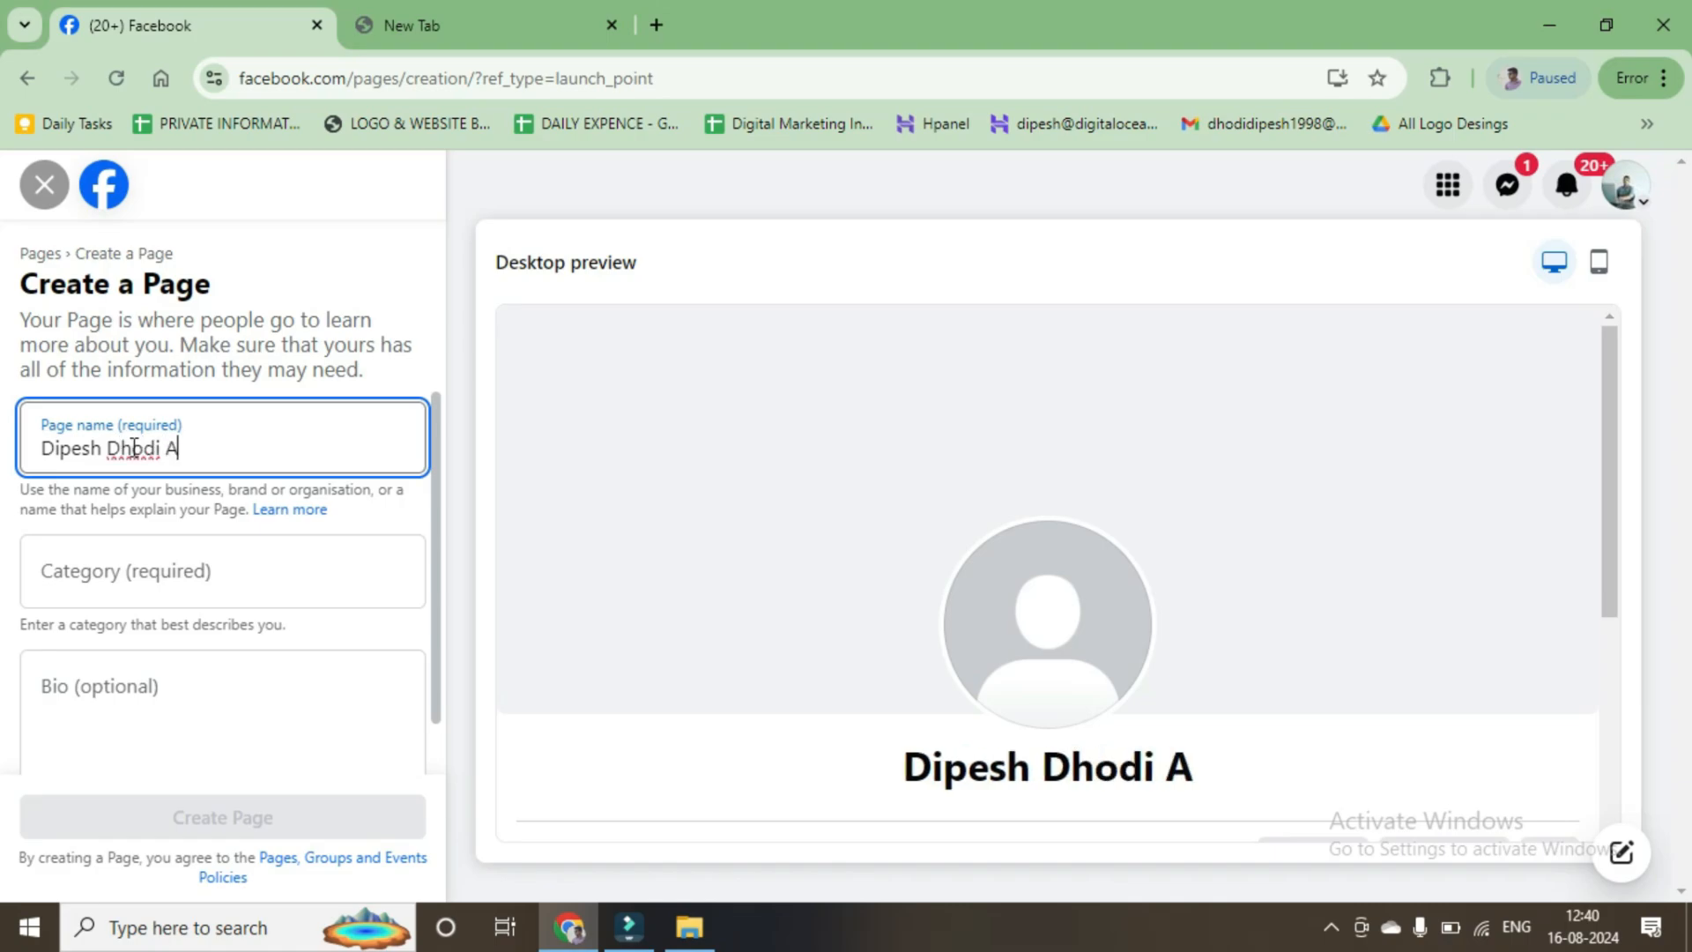
{"action": "key", "text": "BackSpace"}
{"action": "type", "text": "Faceb"}
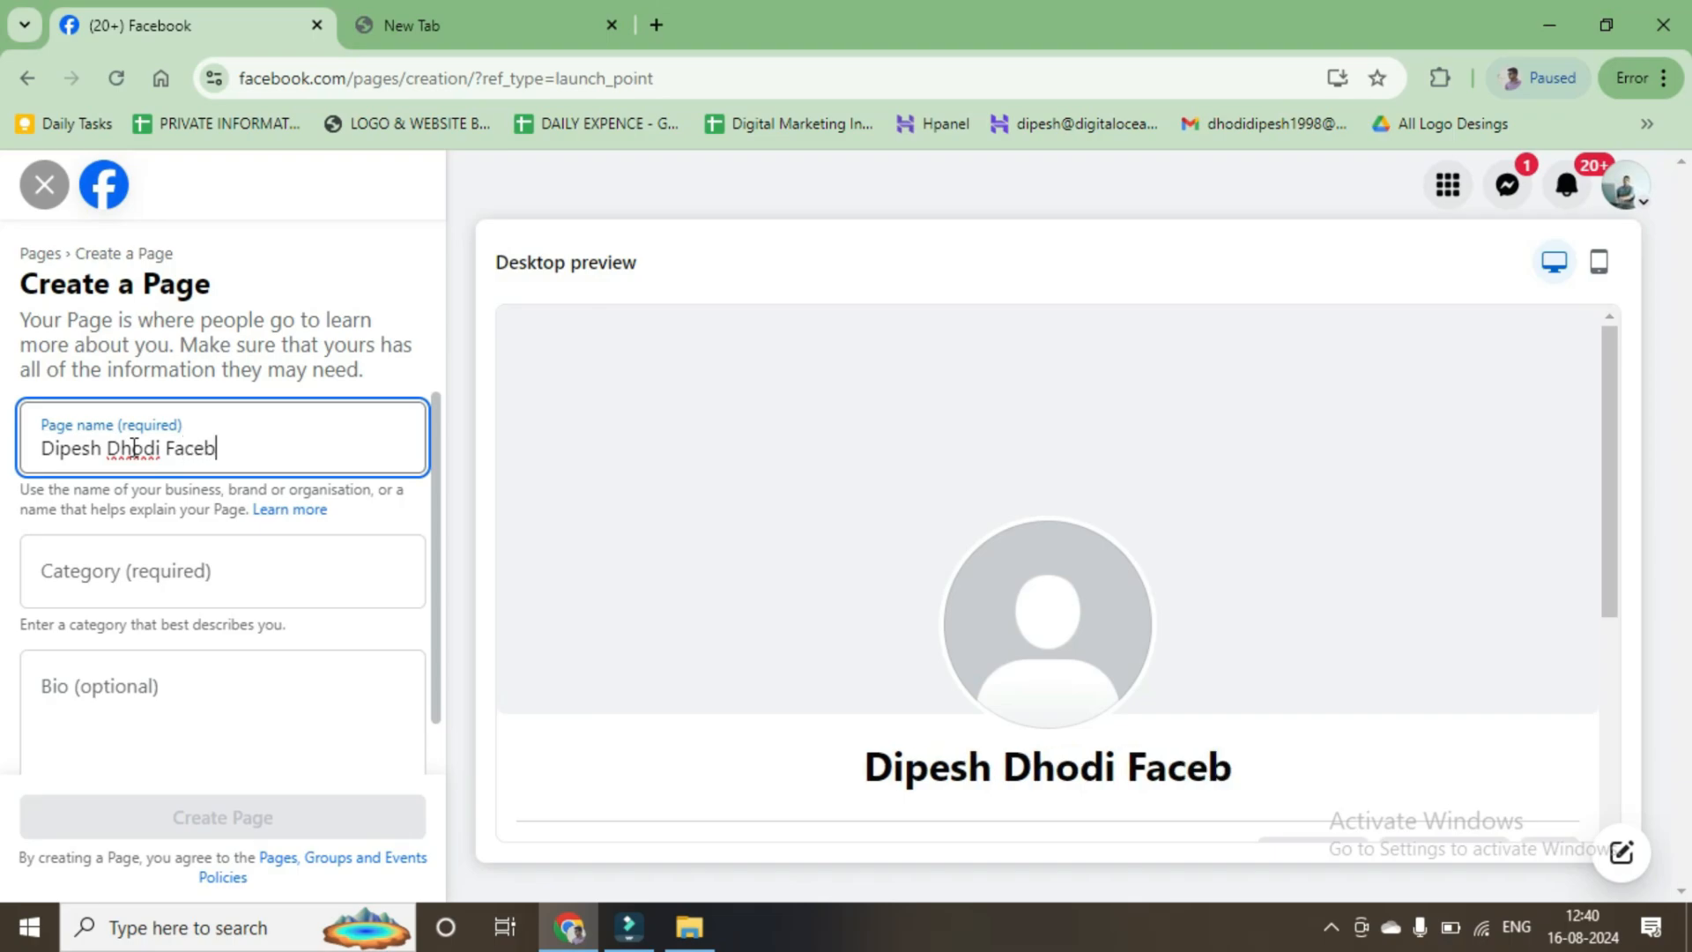
{"action": "type", "text": "ook Ads Coruse"}
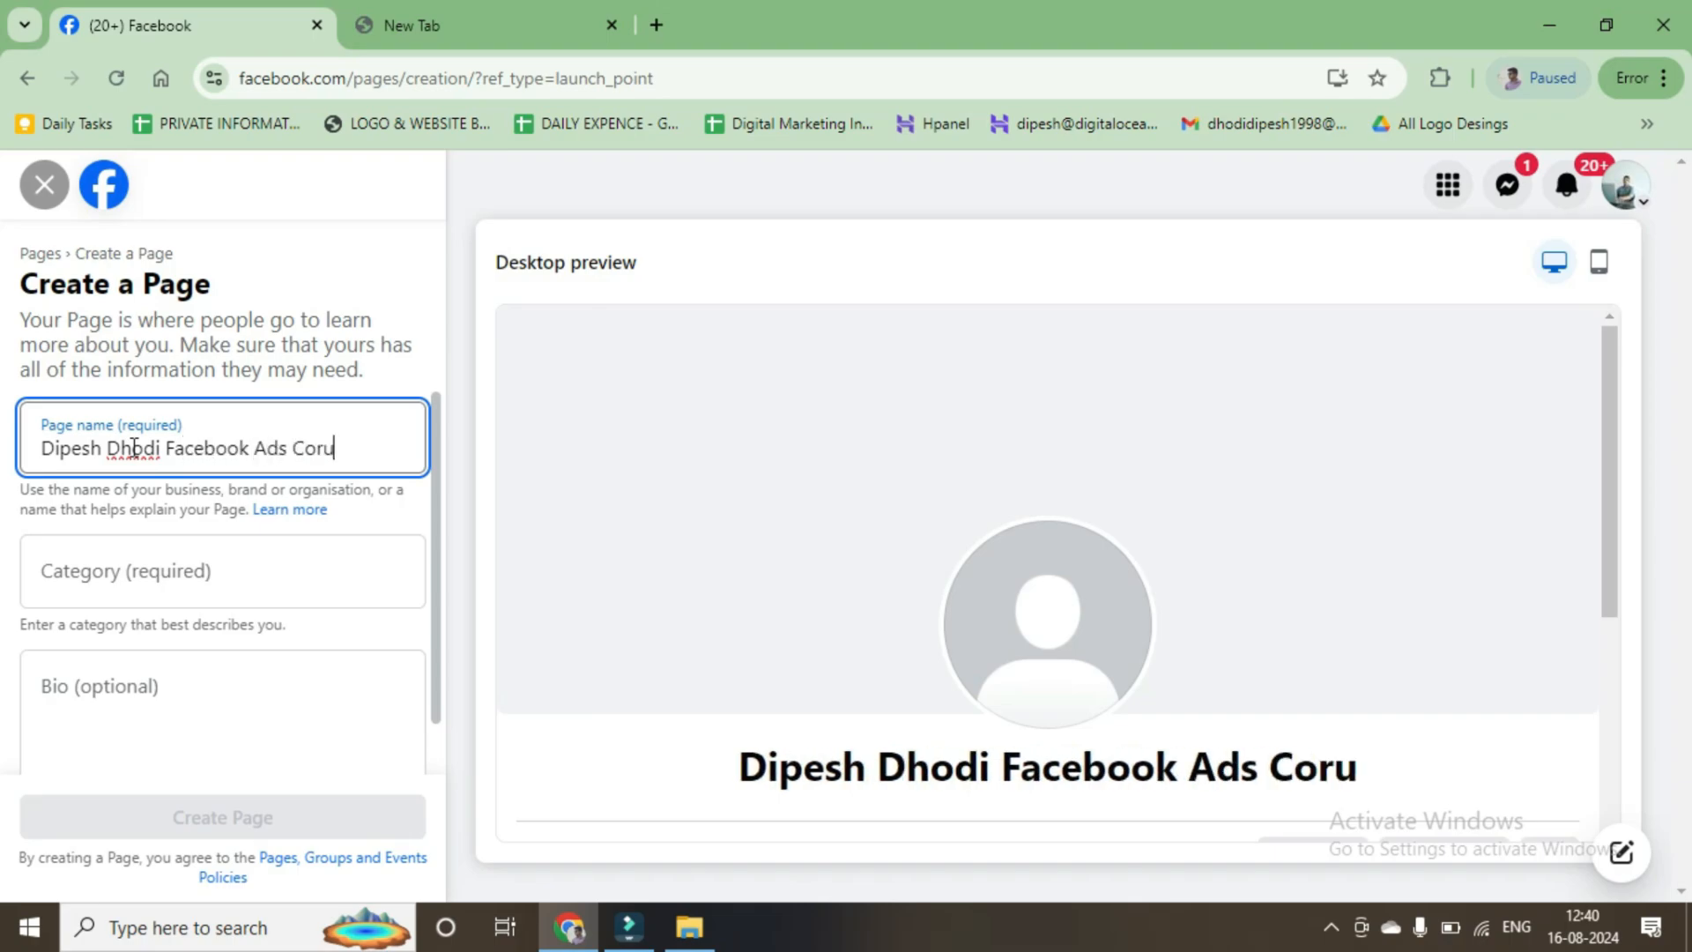
{"action": "key", "text": "BackSpace"}
{"action": "key", "text": "BackSpace"}
{"action": "key", "text": "BackSpace"}
{"action": "key", "text": "BackSpace"}
{"action": "type", "text": "urse"}
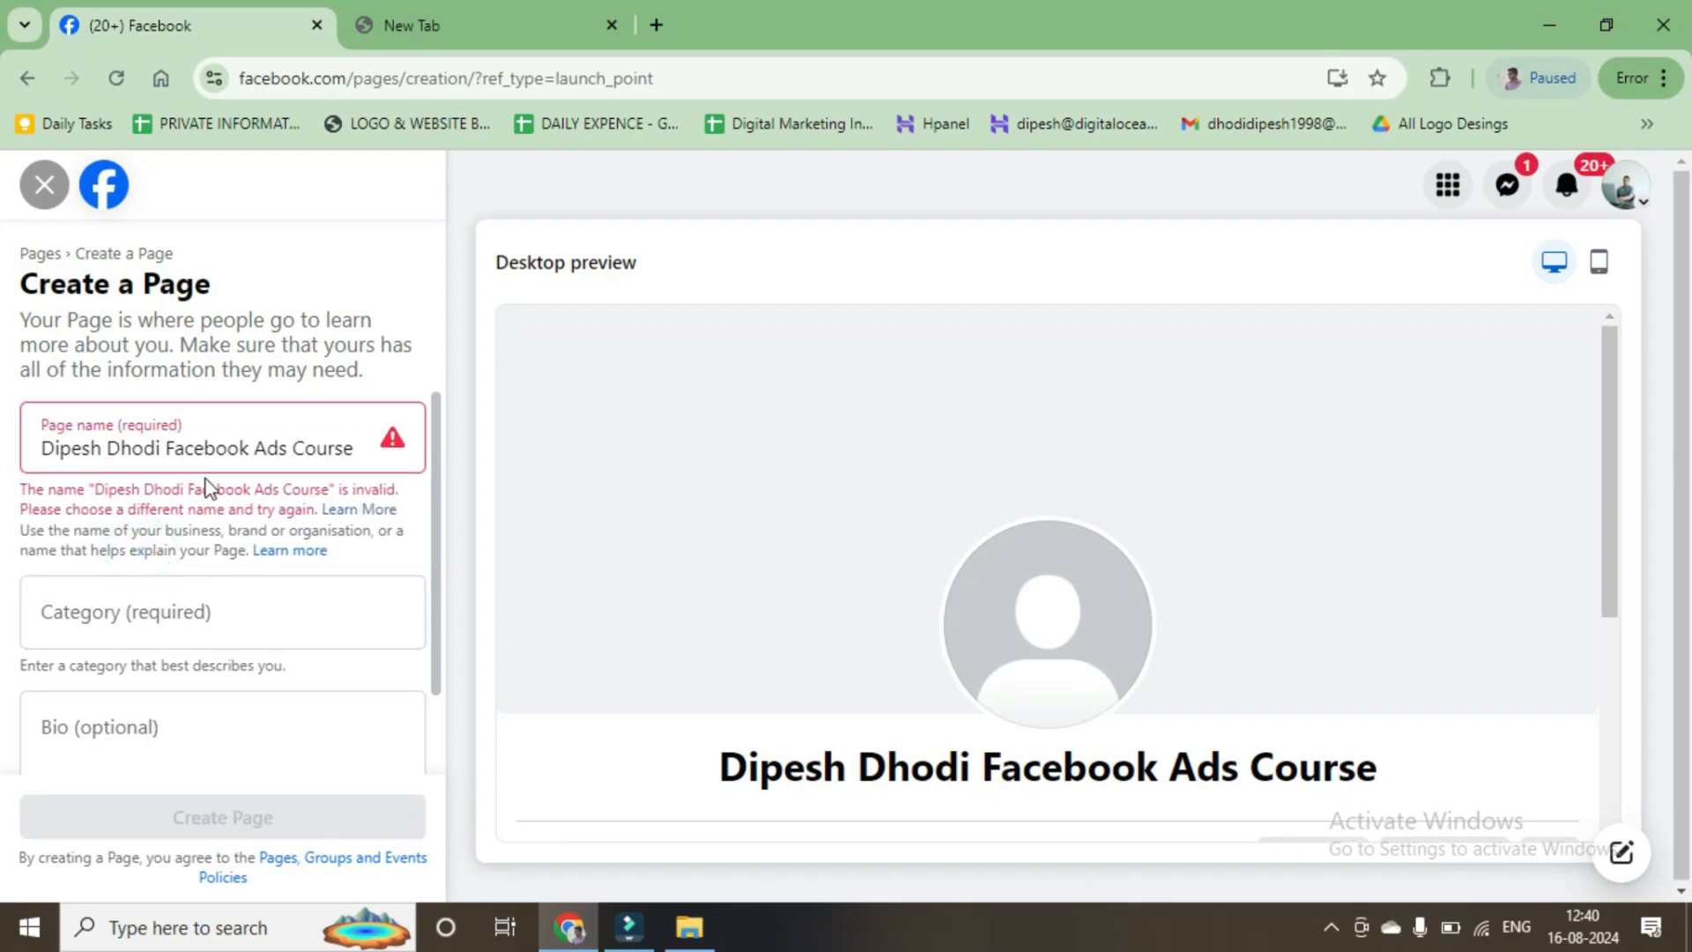
Step: Change the page name so that only "Course" follows the full name
{"action": "left_click_drag", "start_coordinate": [168, 449], "coordinate": [379, 452]}
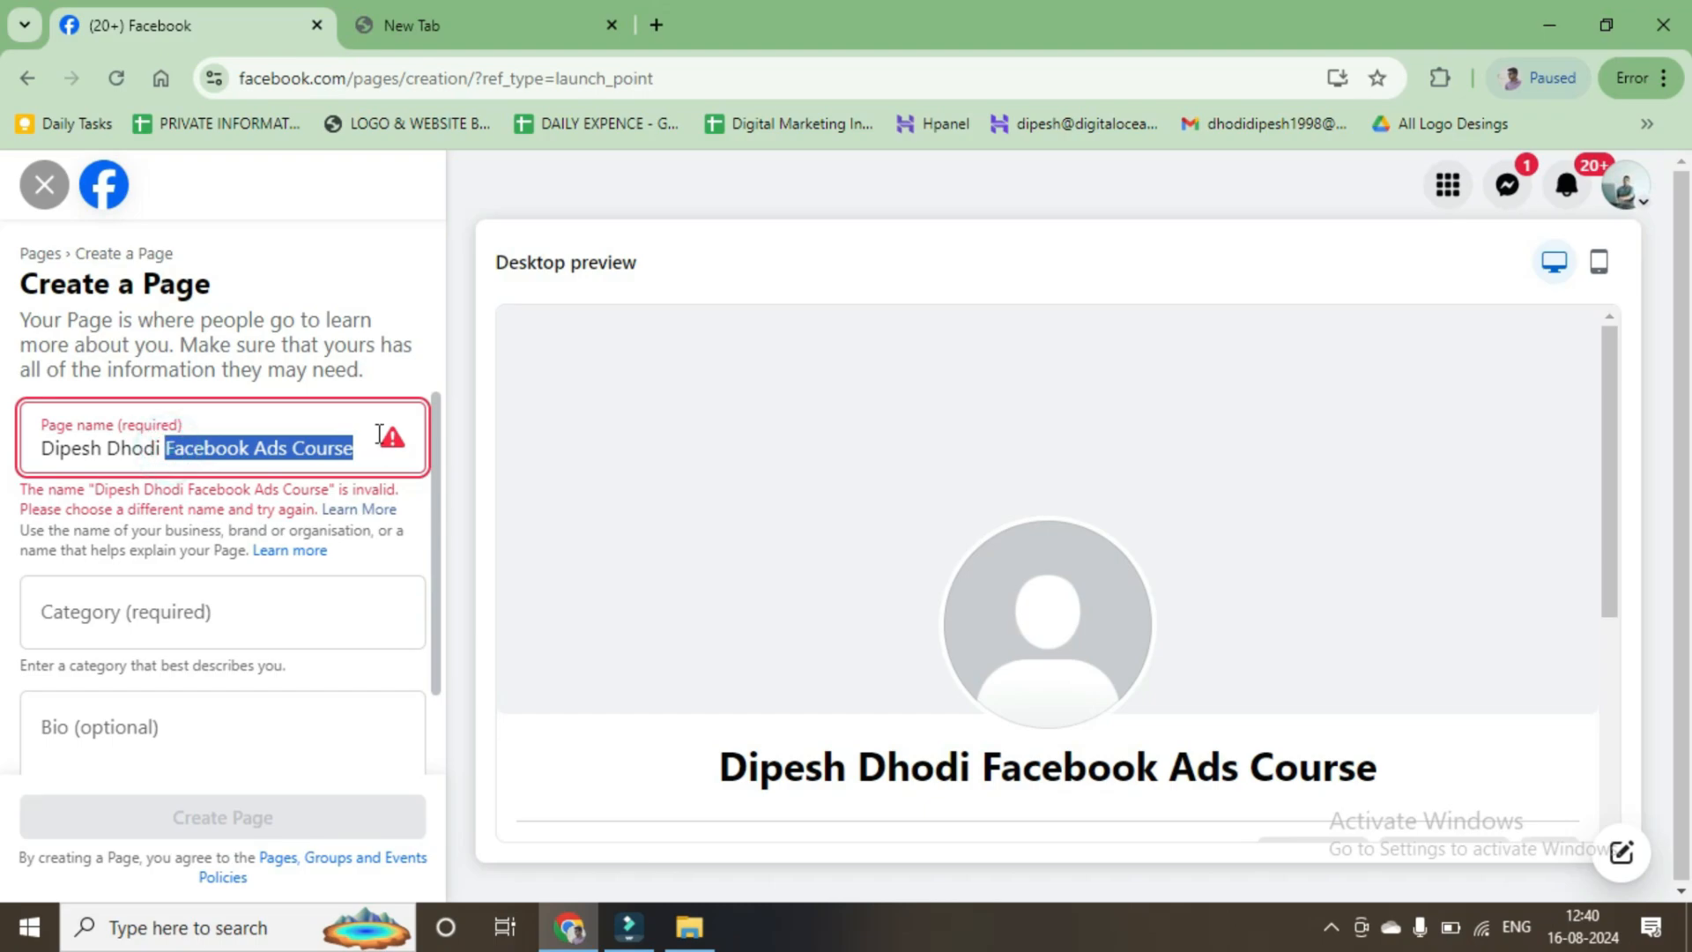
{"action": "key", "text": "BackSpace"}
{"action": "type", "text": "Du"}
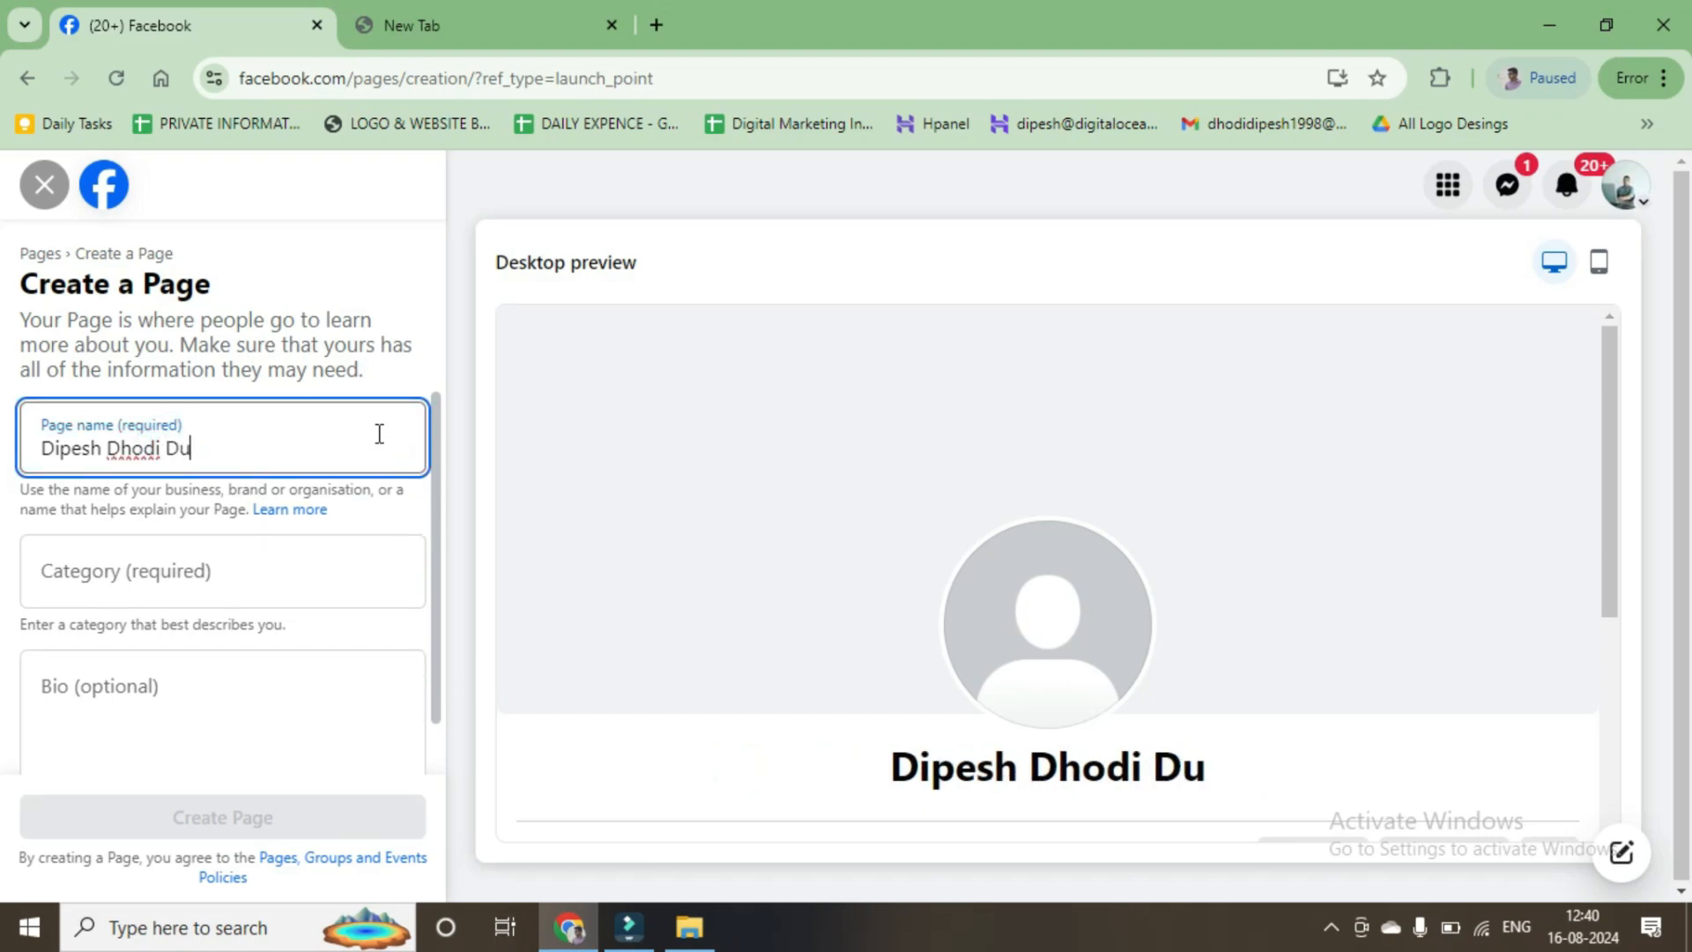
{"action": "key", "text": "BackSpace"}
{"action": "key", "text": "BackSpace"}
{"action": "type", "text": "Course"}
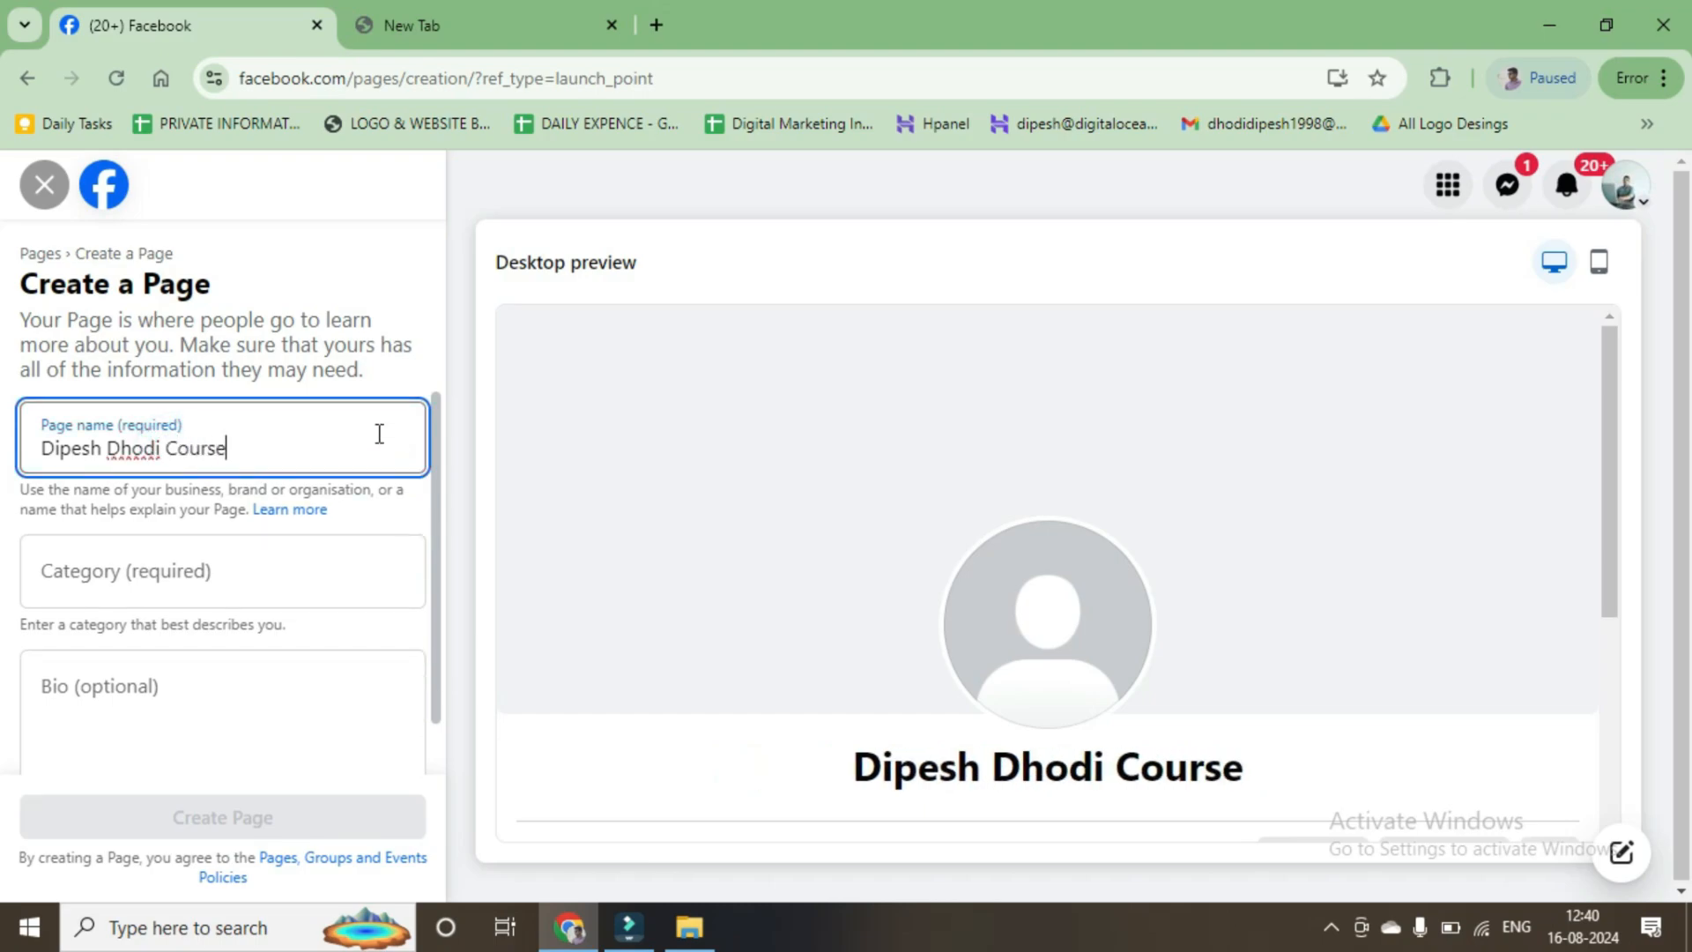
Step: Search the page categories for "jew" to view the jewellery suggestions, and clear the search text
{"action": "left_click", "coordinate": [221, 558]}
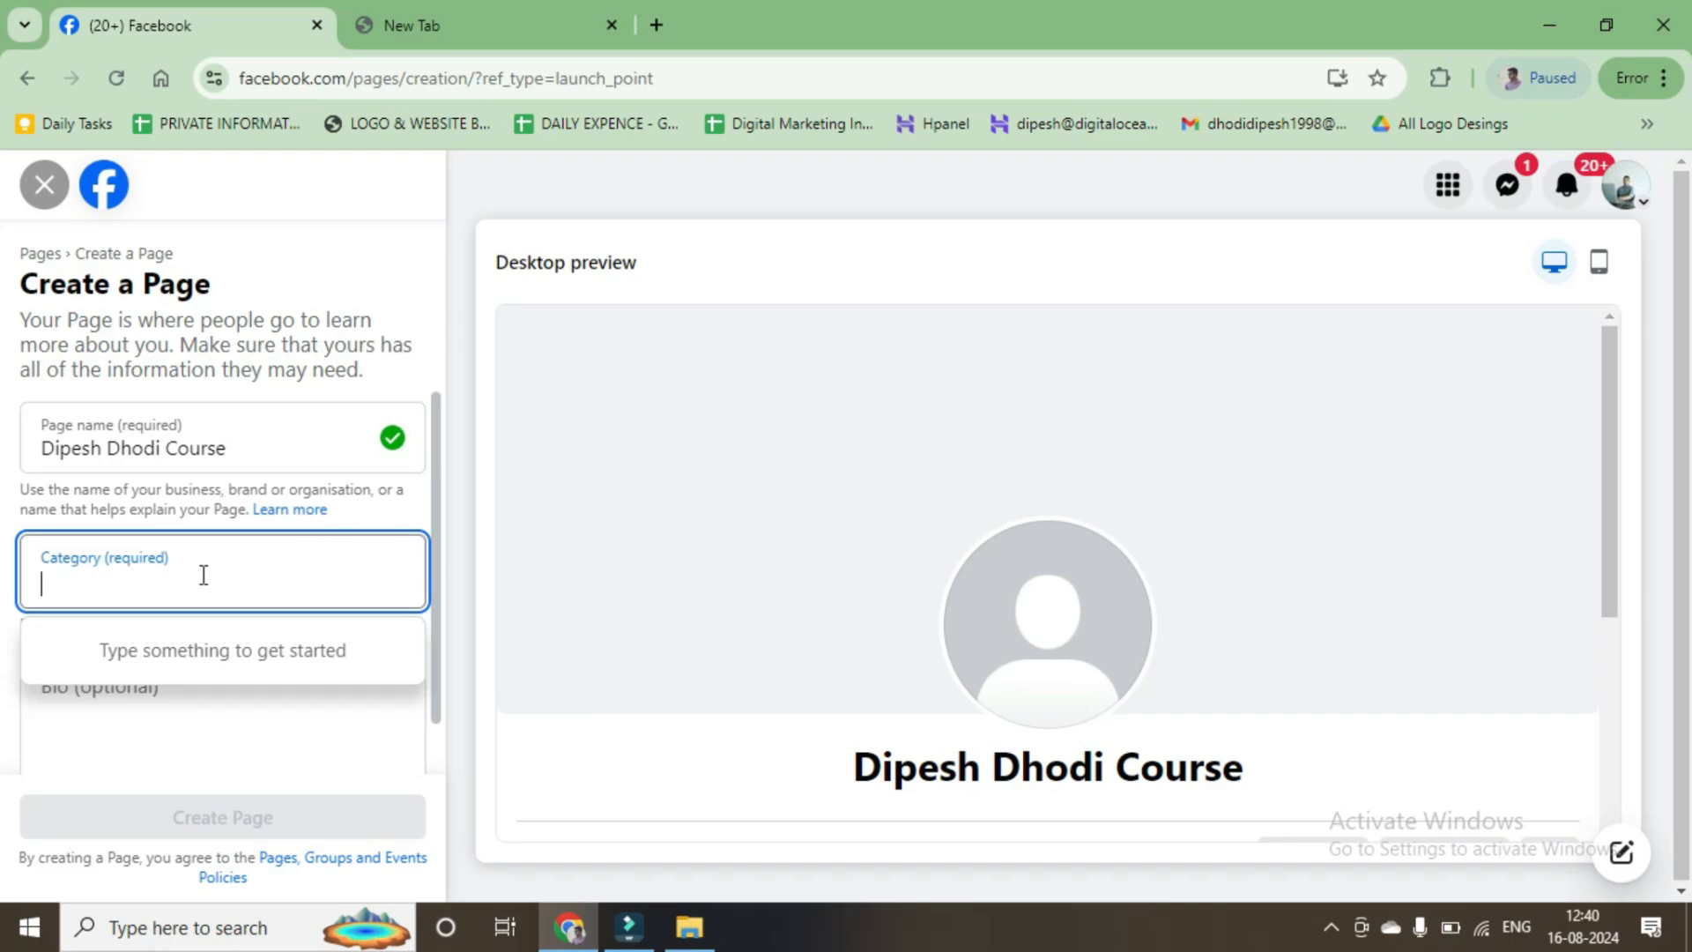
{"action": "left_click", "coordinate": [202, 574]}
{"action": "type", "text": "jew"}
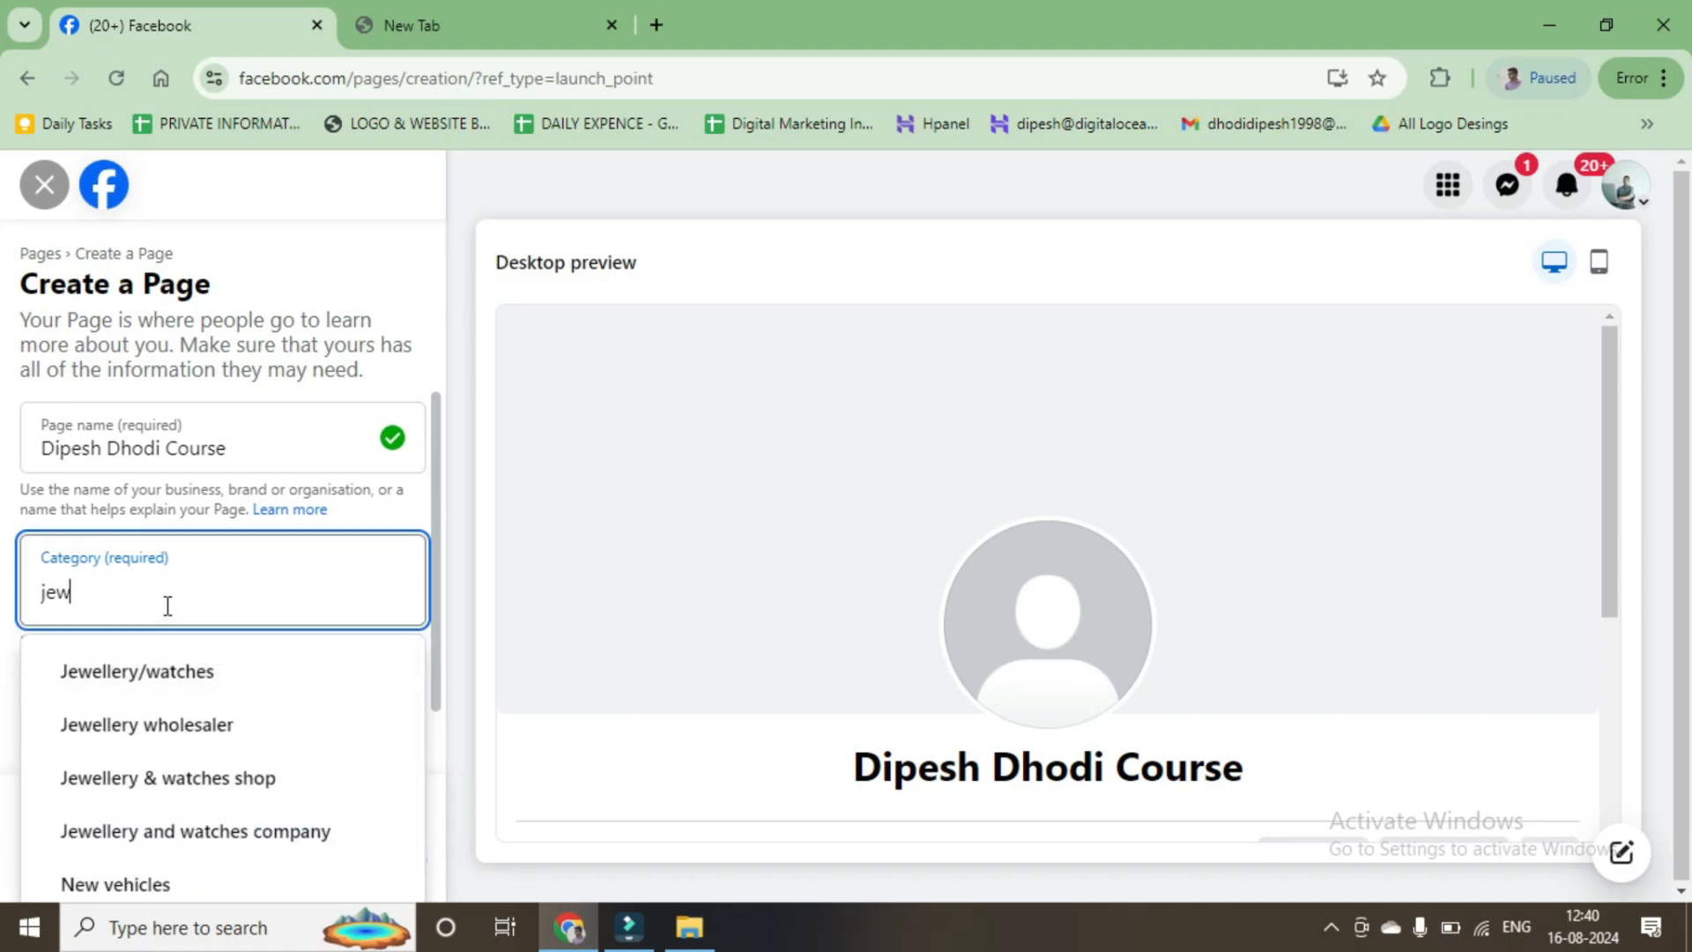
{"action": "key", "text": "BackSpace"}
{"action": "key", "text": "BackSpace"}
{"action": "key", "text": "BackSpace"}
Step: Search the page categories for "real" and clear the search text
{"action": "type", "text": "rea"}
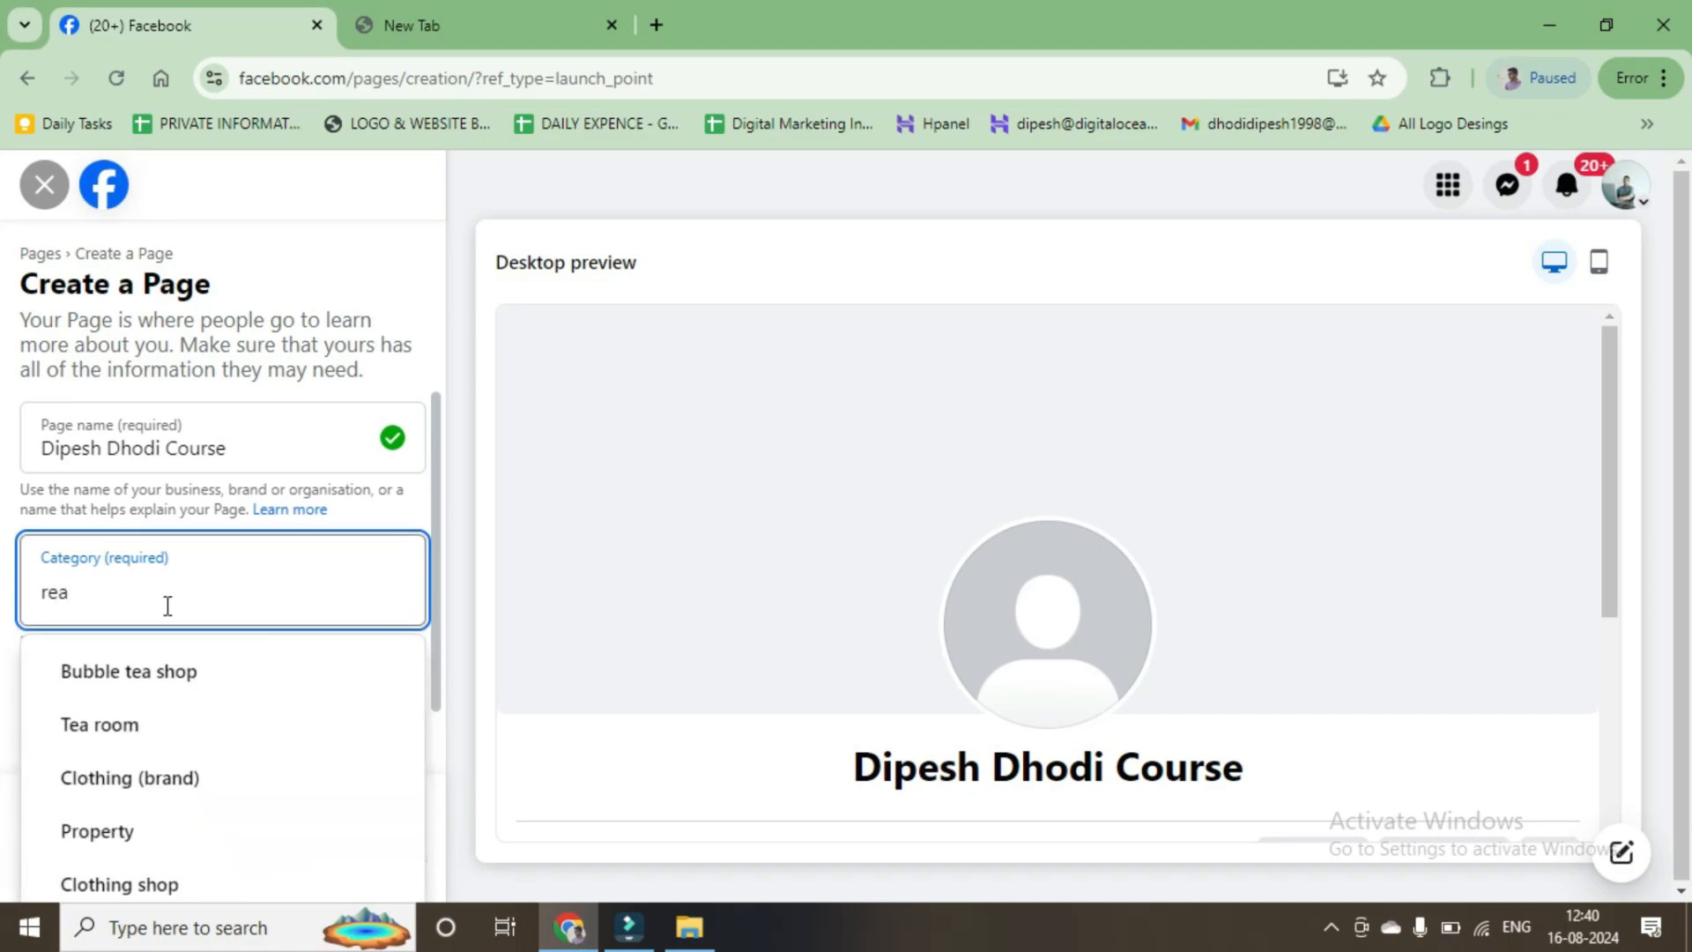
{"action": "type", "text": "a"}
{"action": "key", "text": "BackSpace"}
{"action": "type", "text": "l"}
{"action": "key", "text": "BackSpace"}
{"action": "key", "text": "BackSpace"}
{"action": "key", "text": "BackSpace"}
{"action": "key", "text": "BackSpace"}
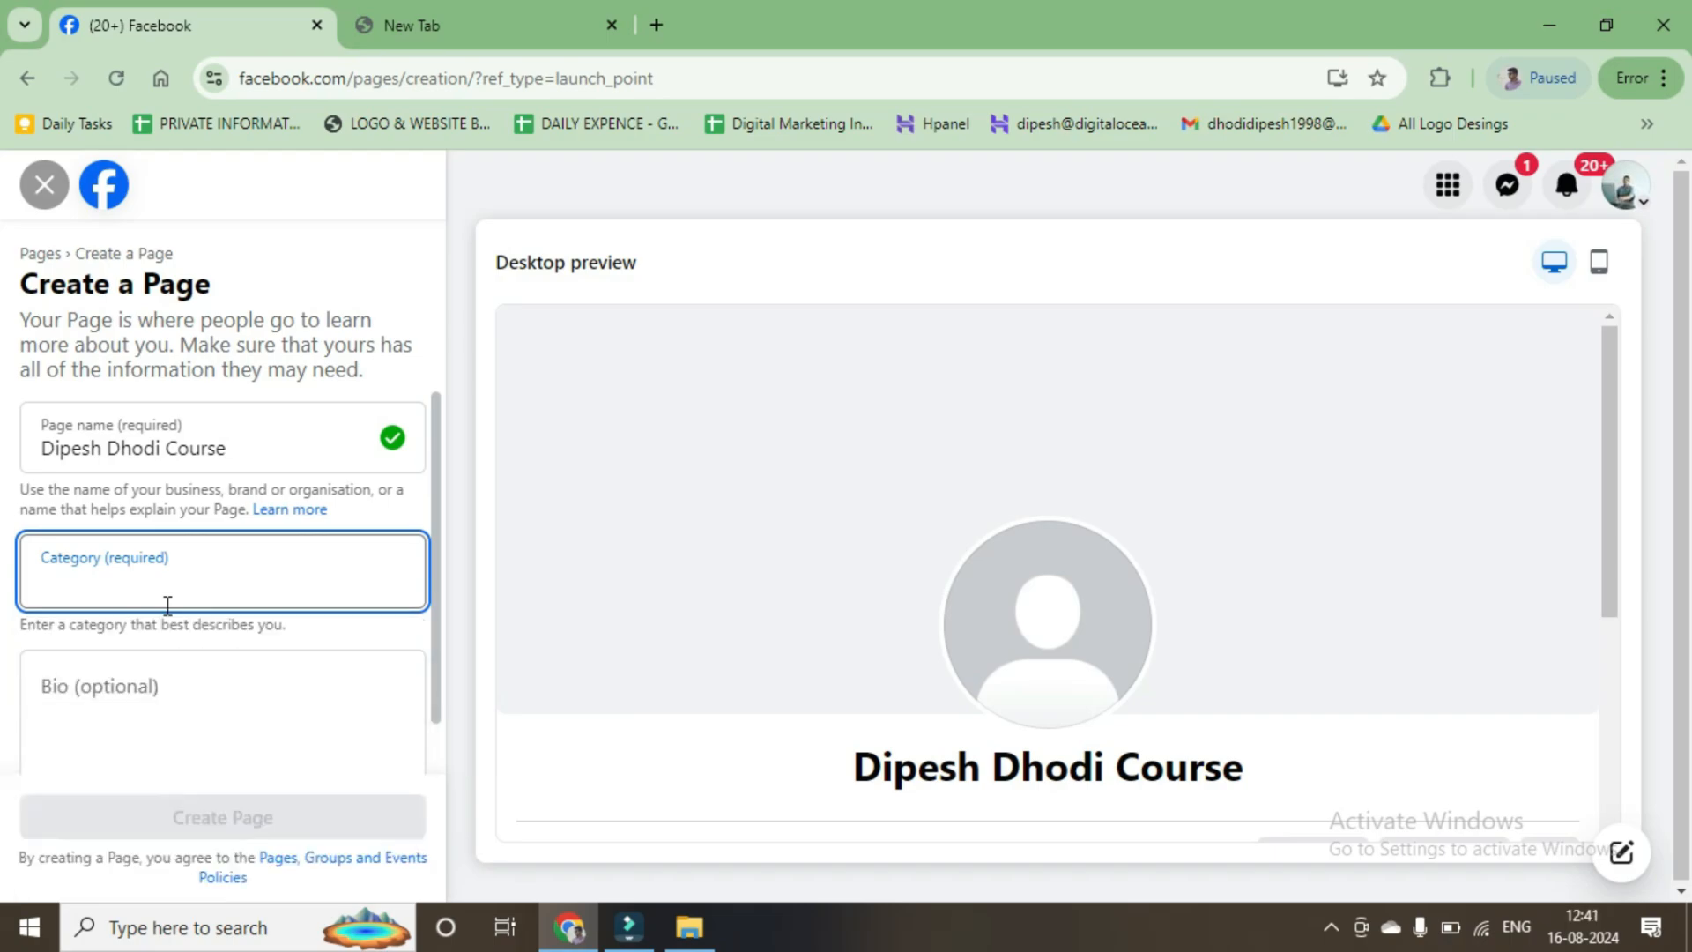
Step: Search the page categories for "prop" to view the property suggestions, and clear the search text
{"action": "type", "text": "prop"}
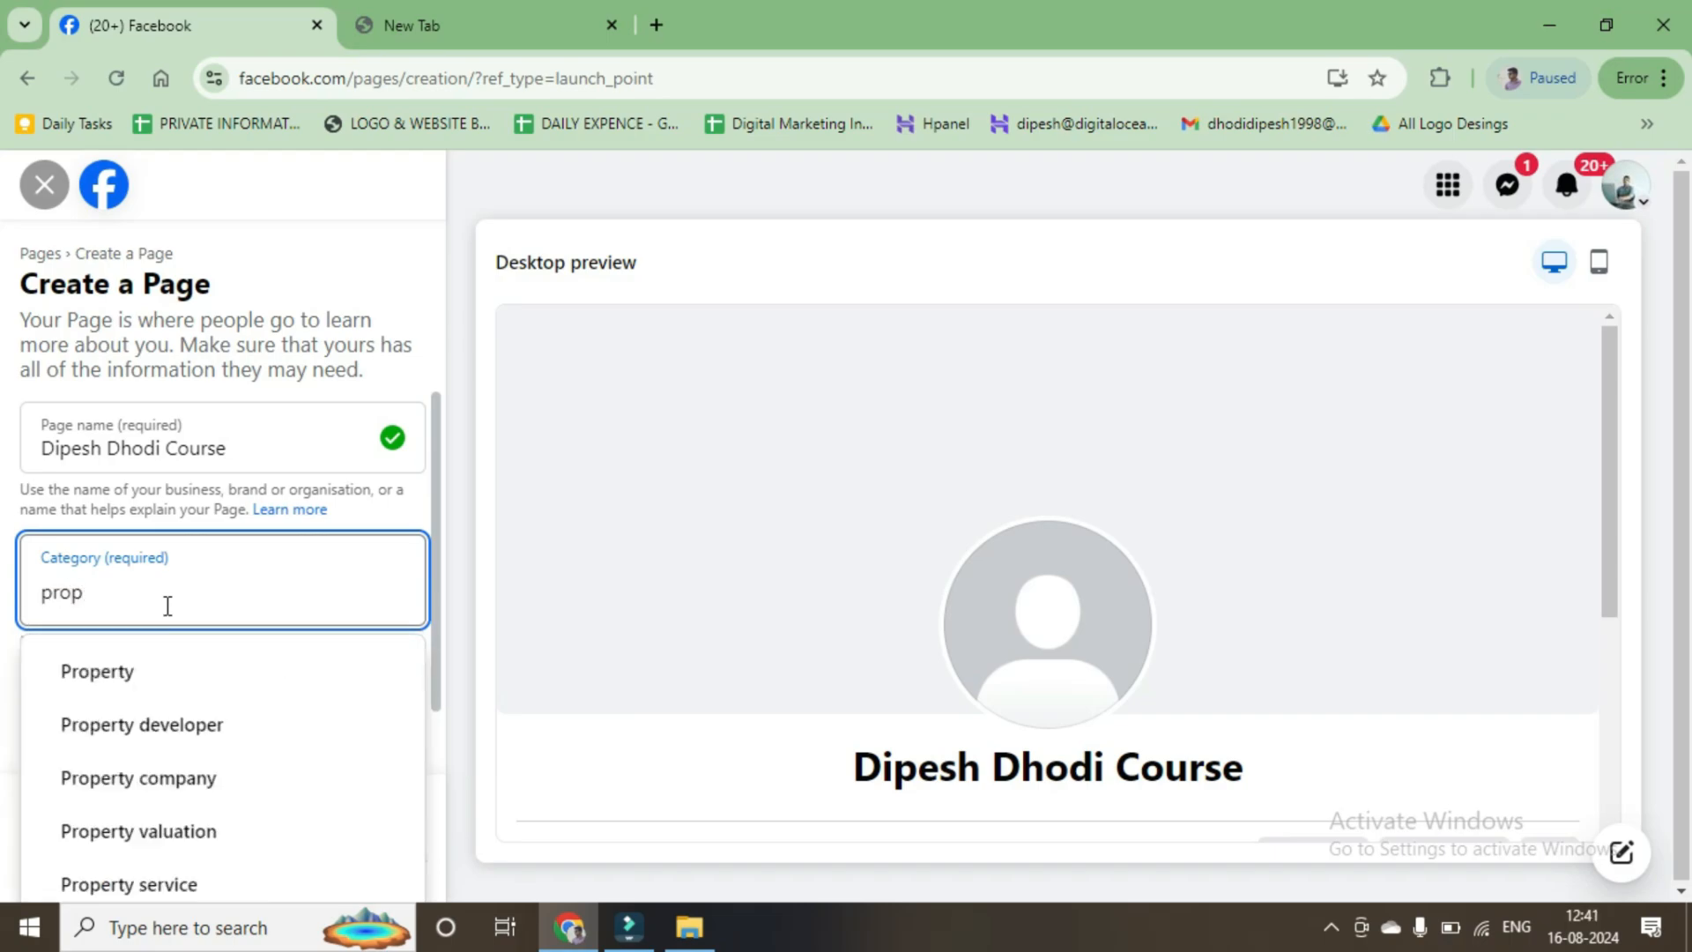
{"action": "double_click", "coordinate": [167, 605]}
{"action": "key", "text": "BackSpace"}
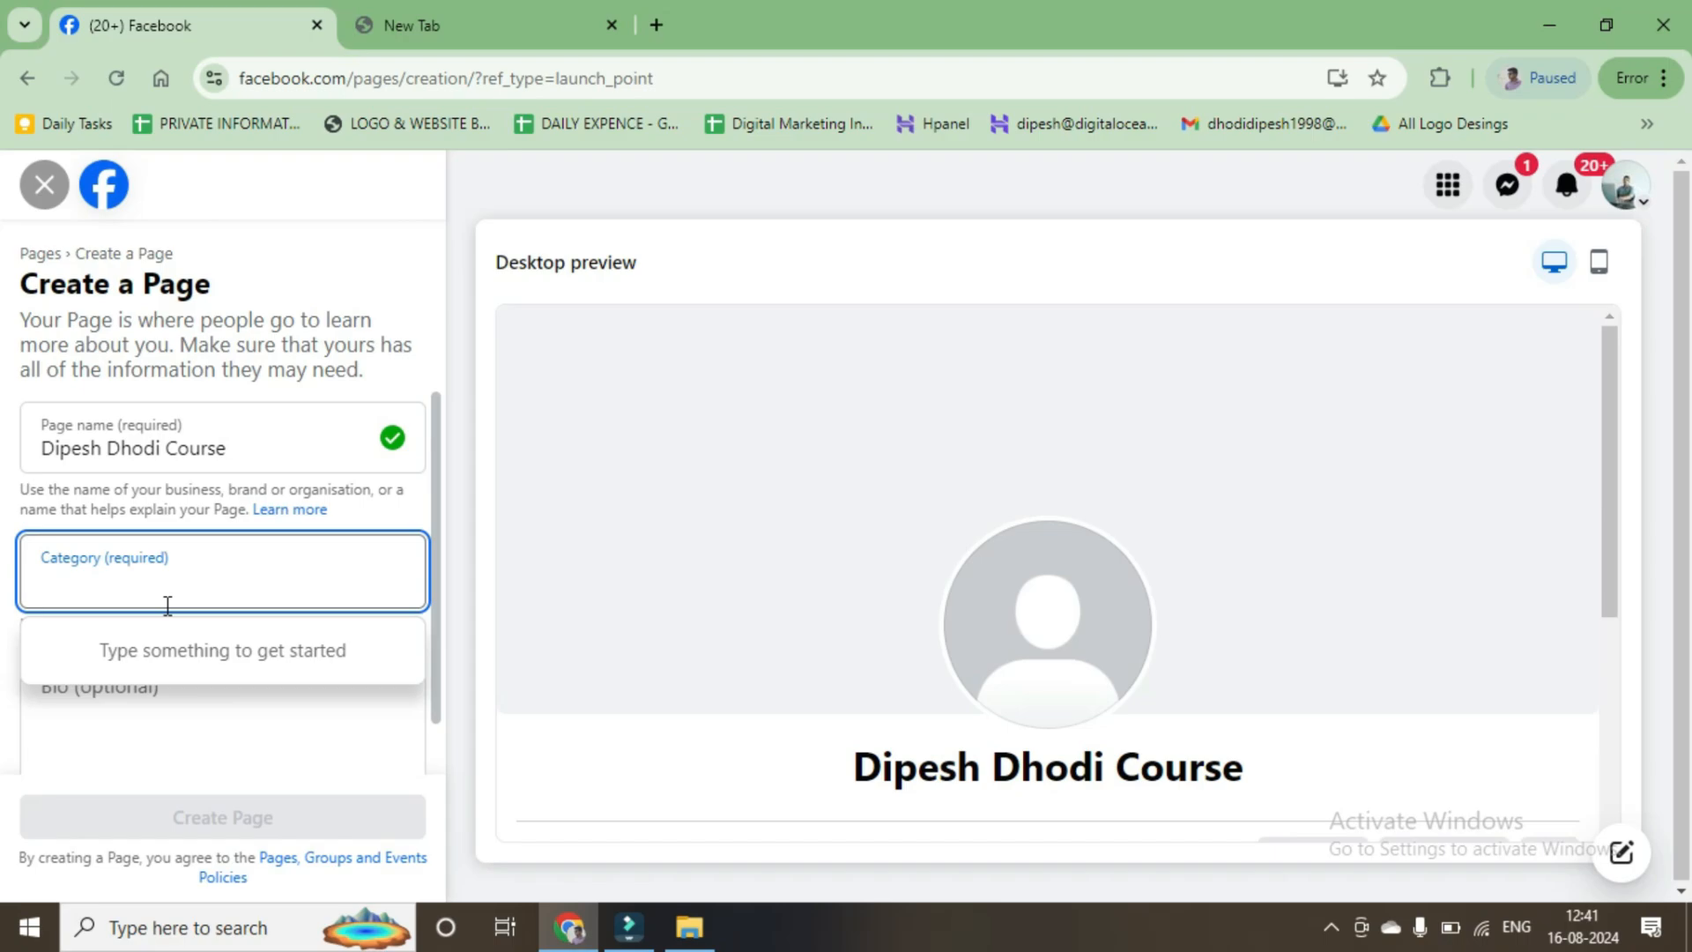
{"action": "type", "text": "ci"}
{"action": "key", "text": "BackSpace"}
{"action": "key", "text": "BackSpace"}
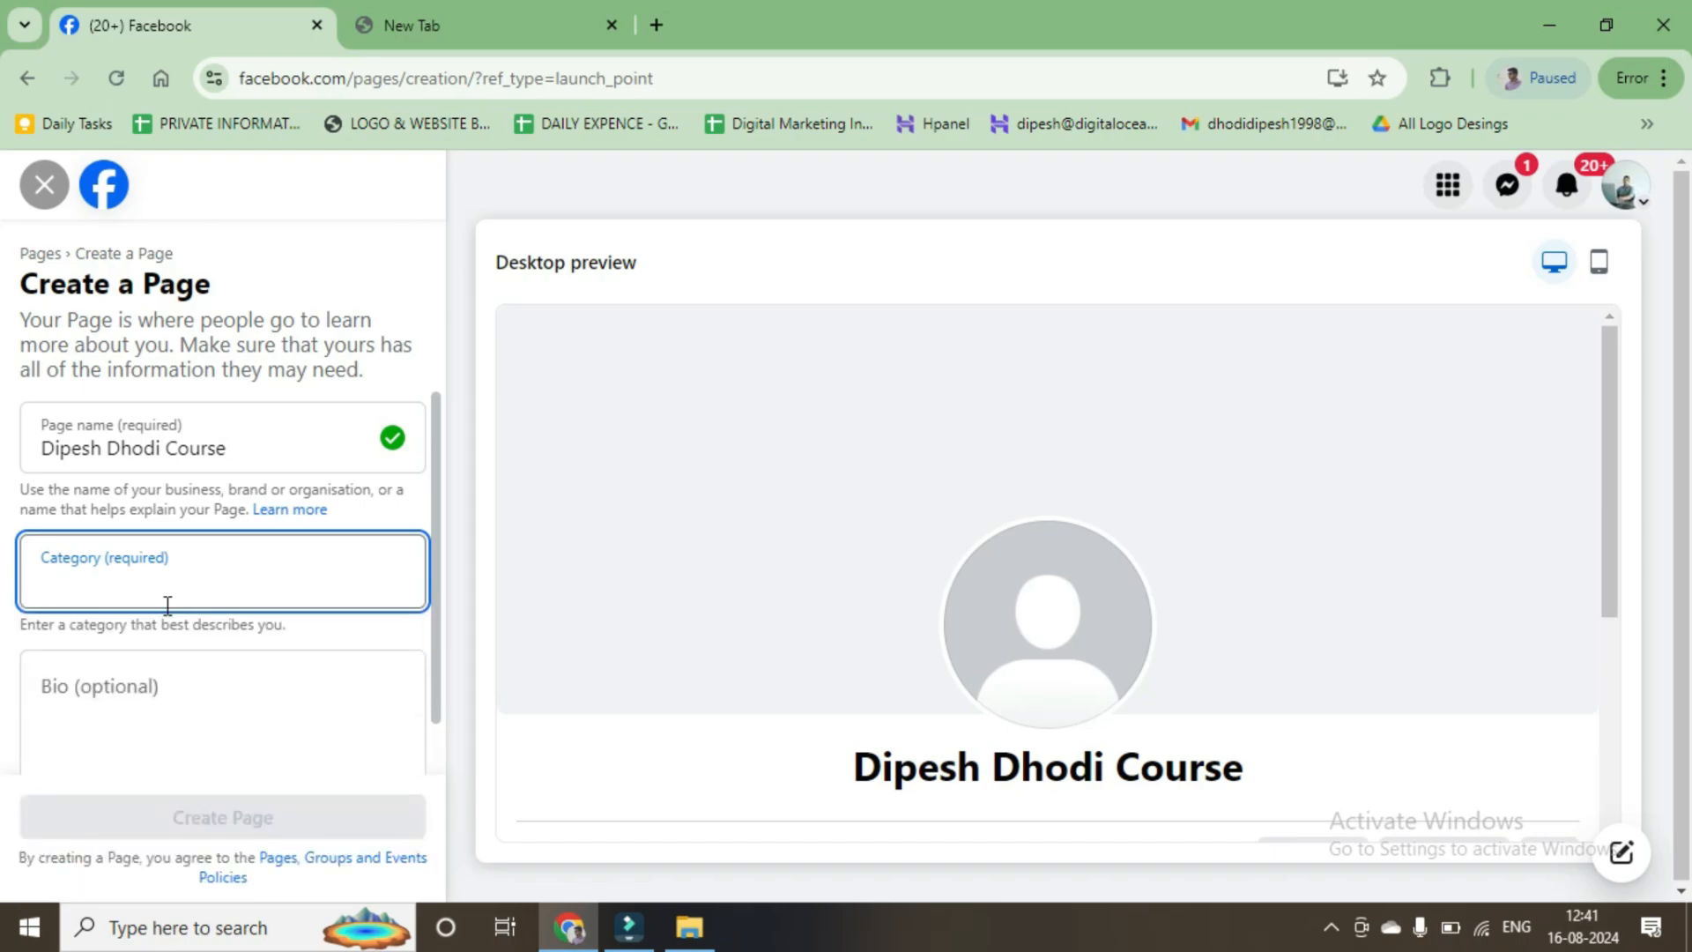
Step: Search the page categories for "graphic" and clear the search text
{"action": "type", "text": "dgi"}
{"action": "key", "text": "BackSpace"}
{"action": "key", "text": "BackSpace"}
{"action": "type", "text": "graphic"}
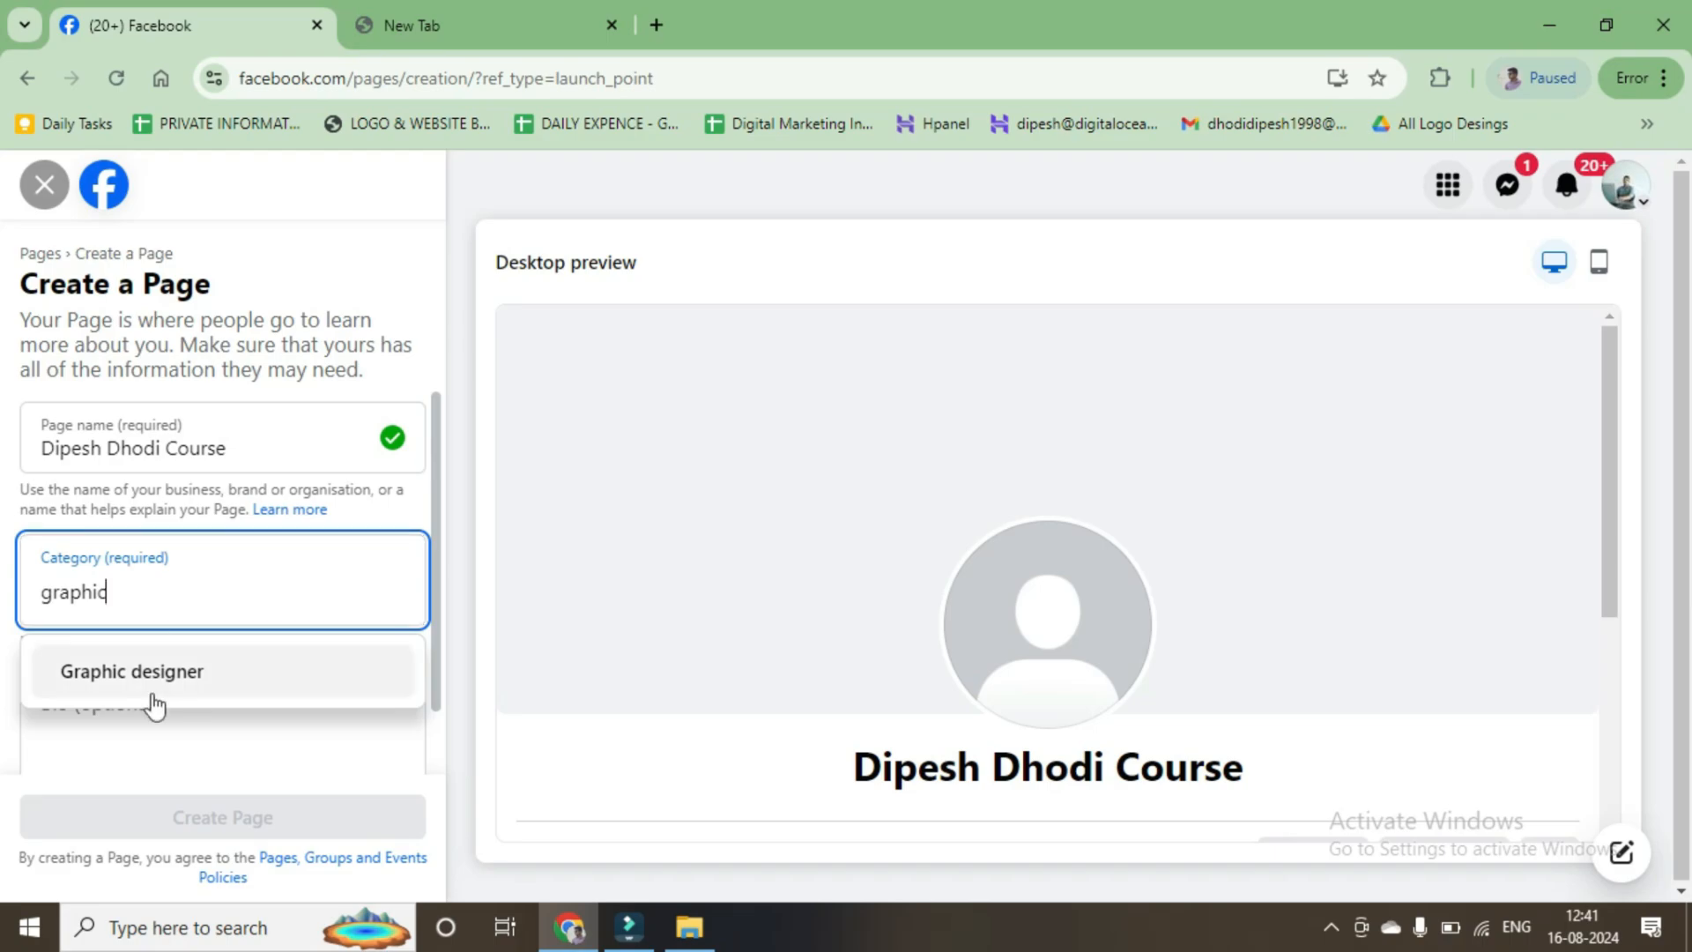
{"action": "double_click", "coordinate": [147, 590]}
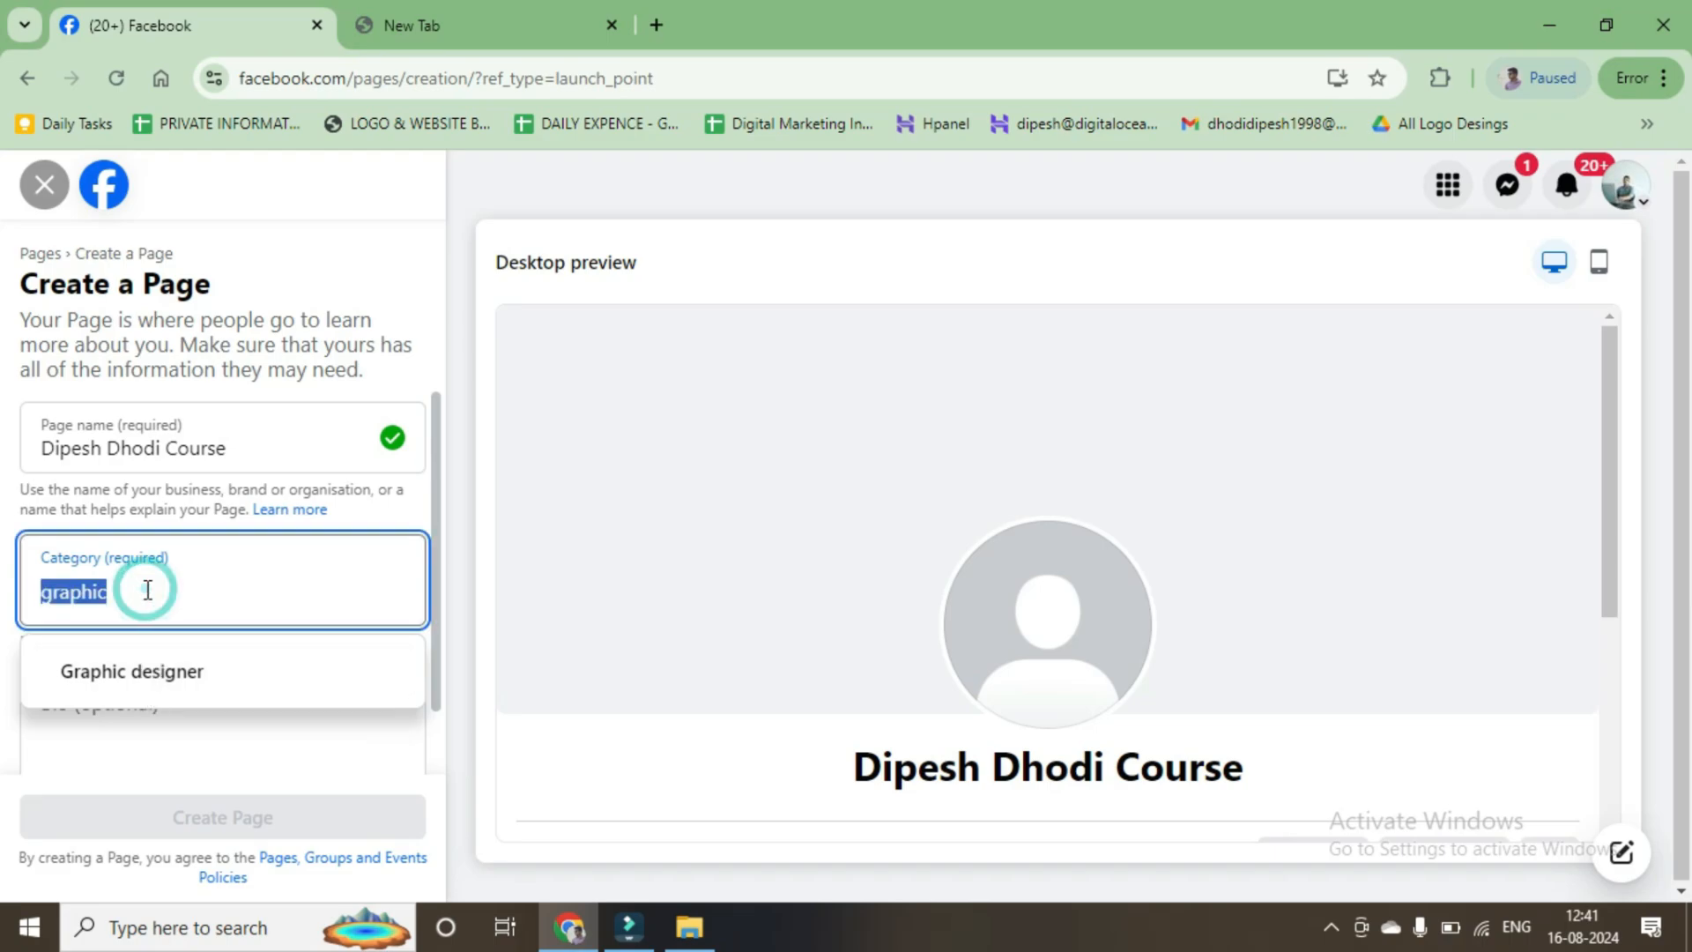
{"action": "key", "text": "BackSpace"}
Step: Search the page categories for "entrep" and clear the search text
{"action": "type", "text": "entrep"}
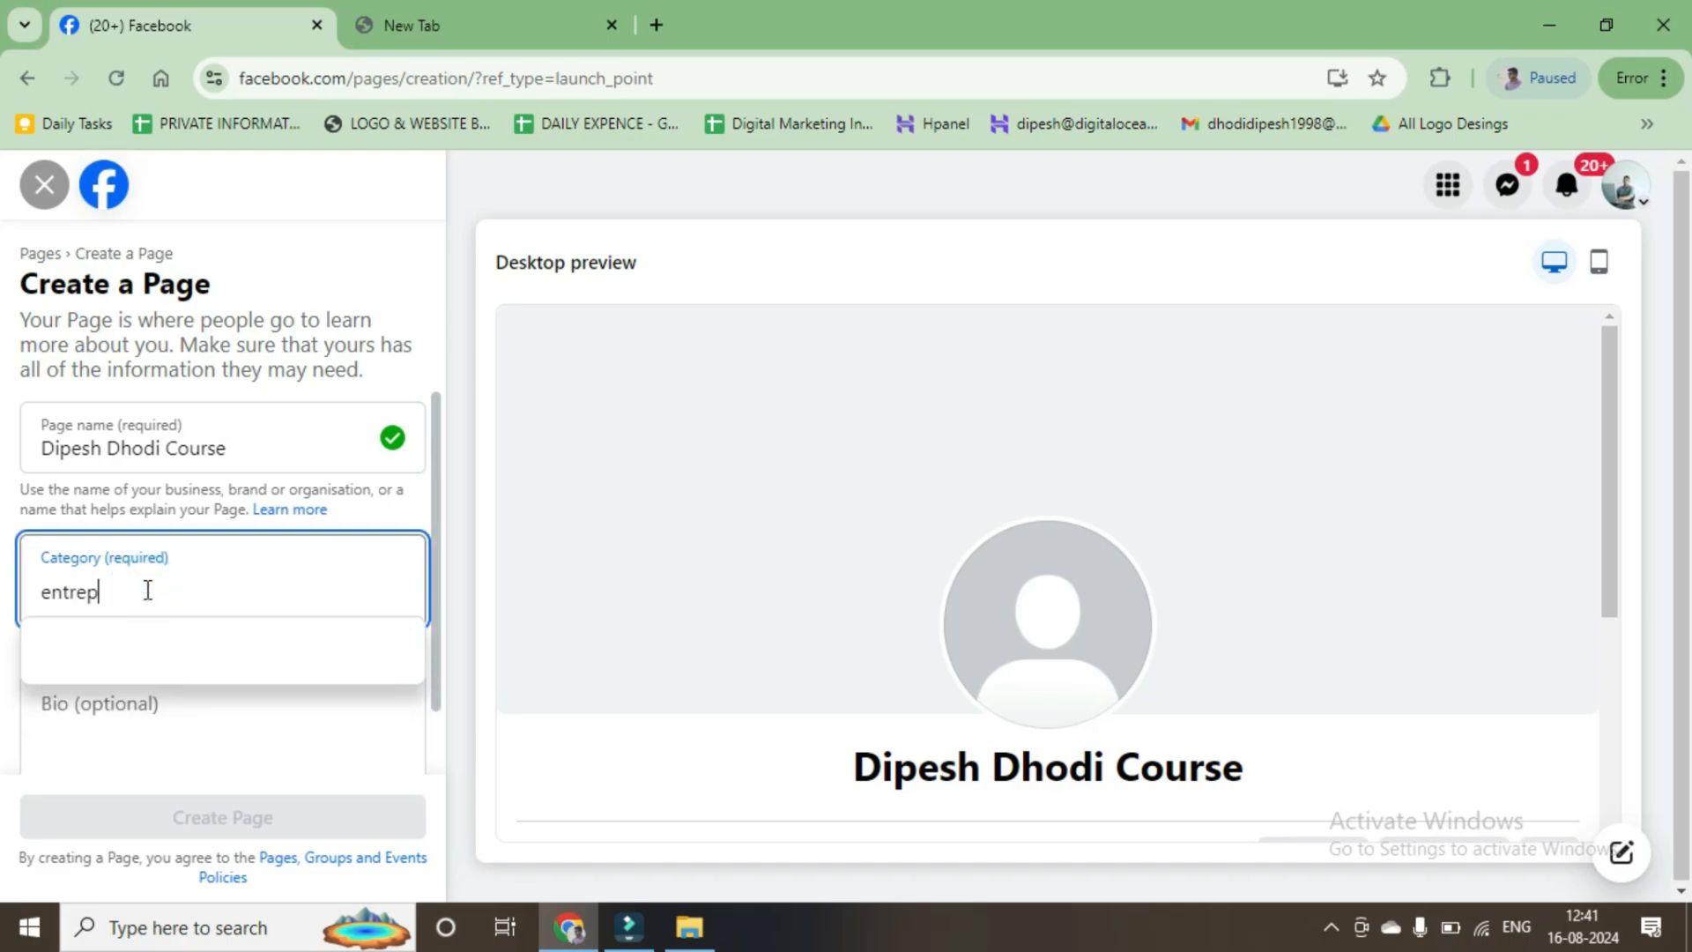
{"action": "double_click", "coordinate": [132, 585]}
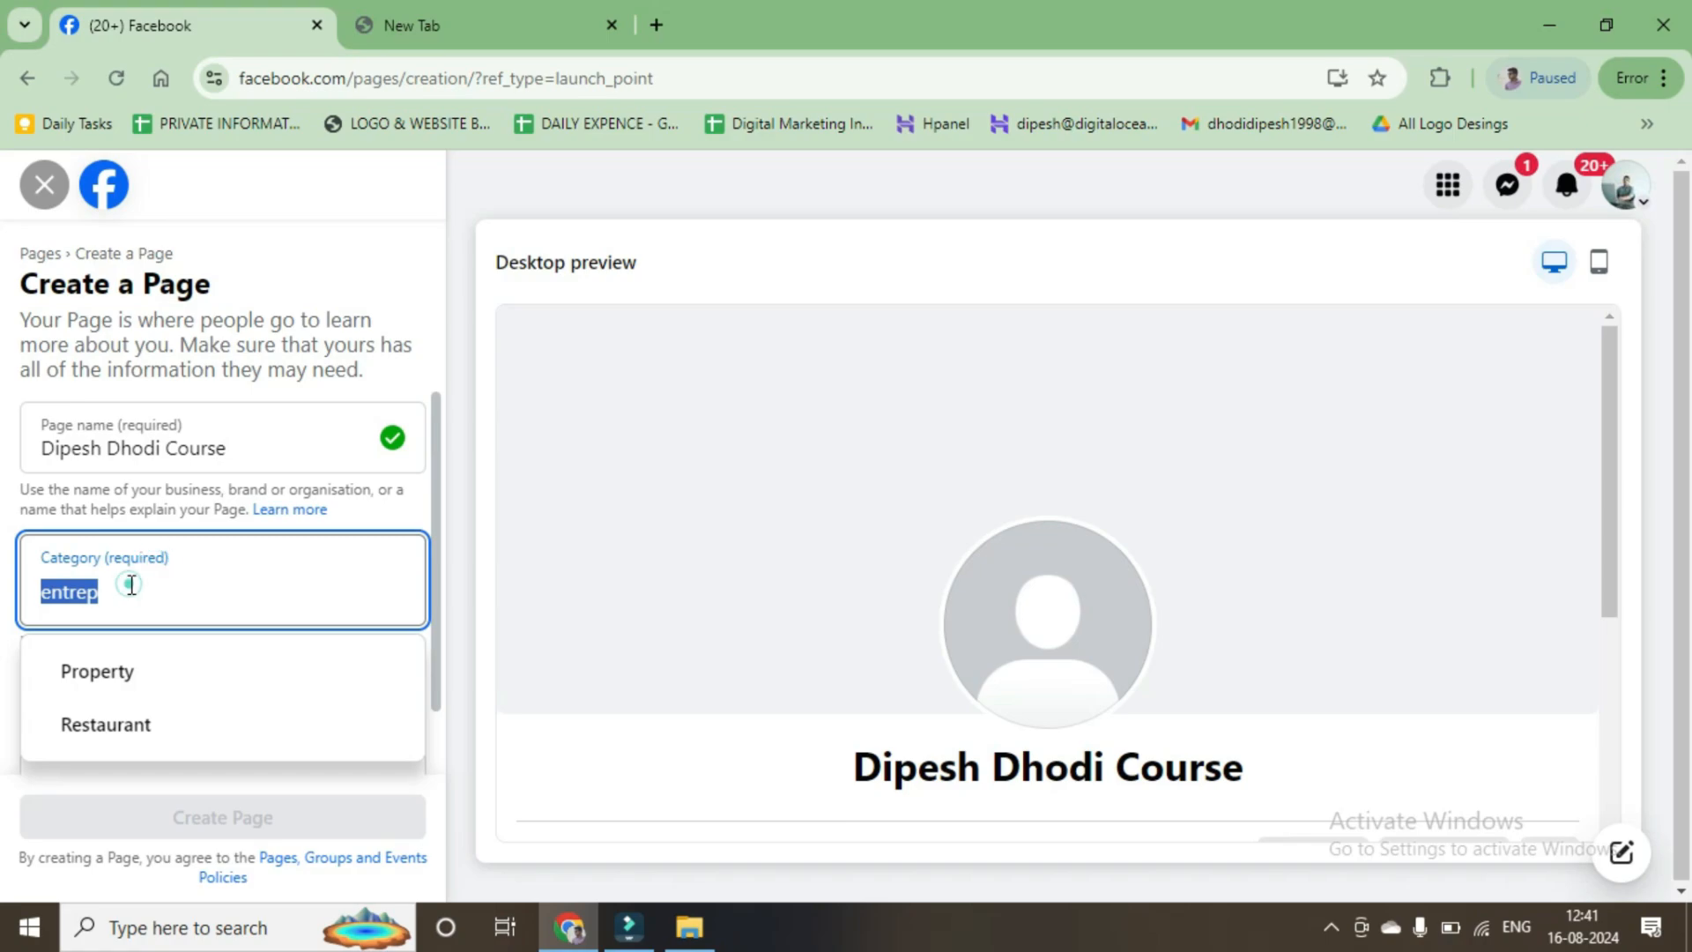
{"action": "key", "text": "BackSpace"}
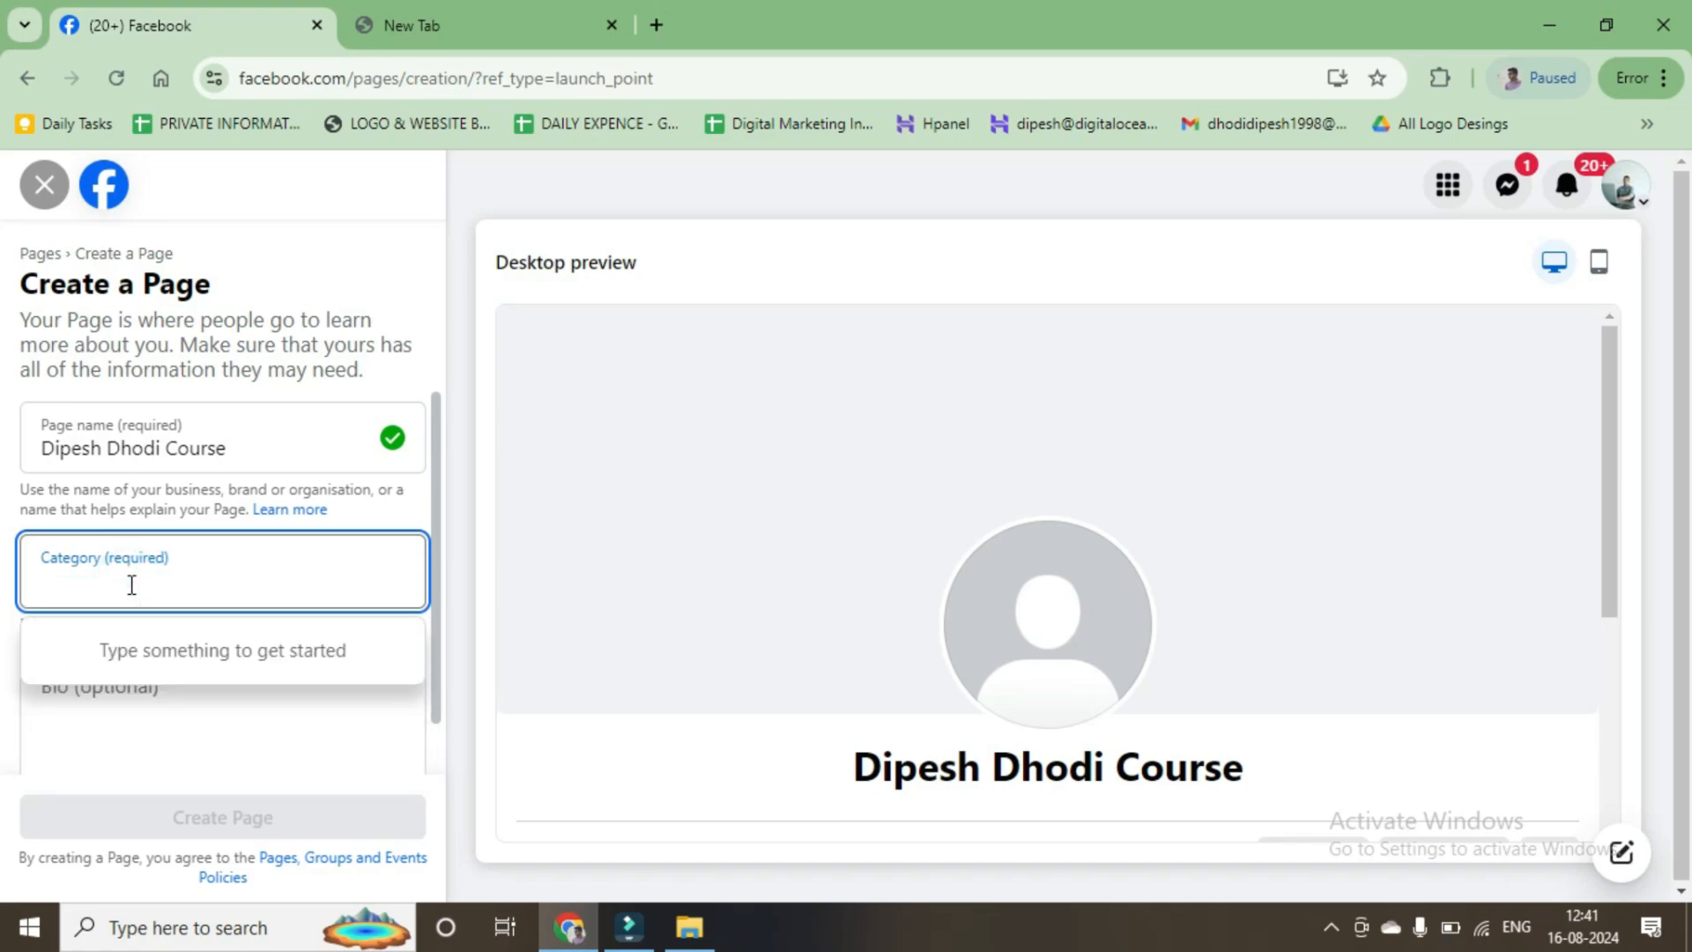
Step: Search the page categories for "age" and choose Advertising agency as the page's category
{"action": "type", "text": "agecy"}
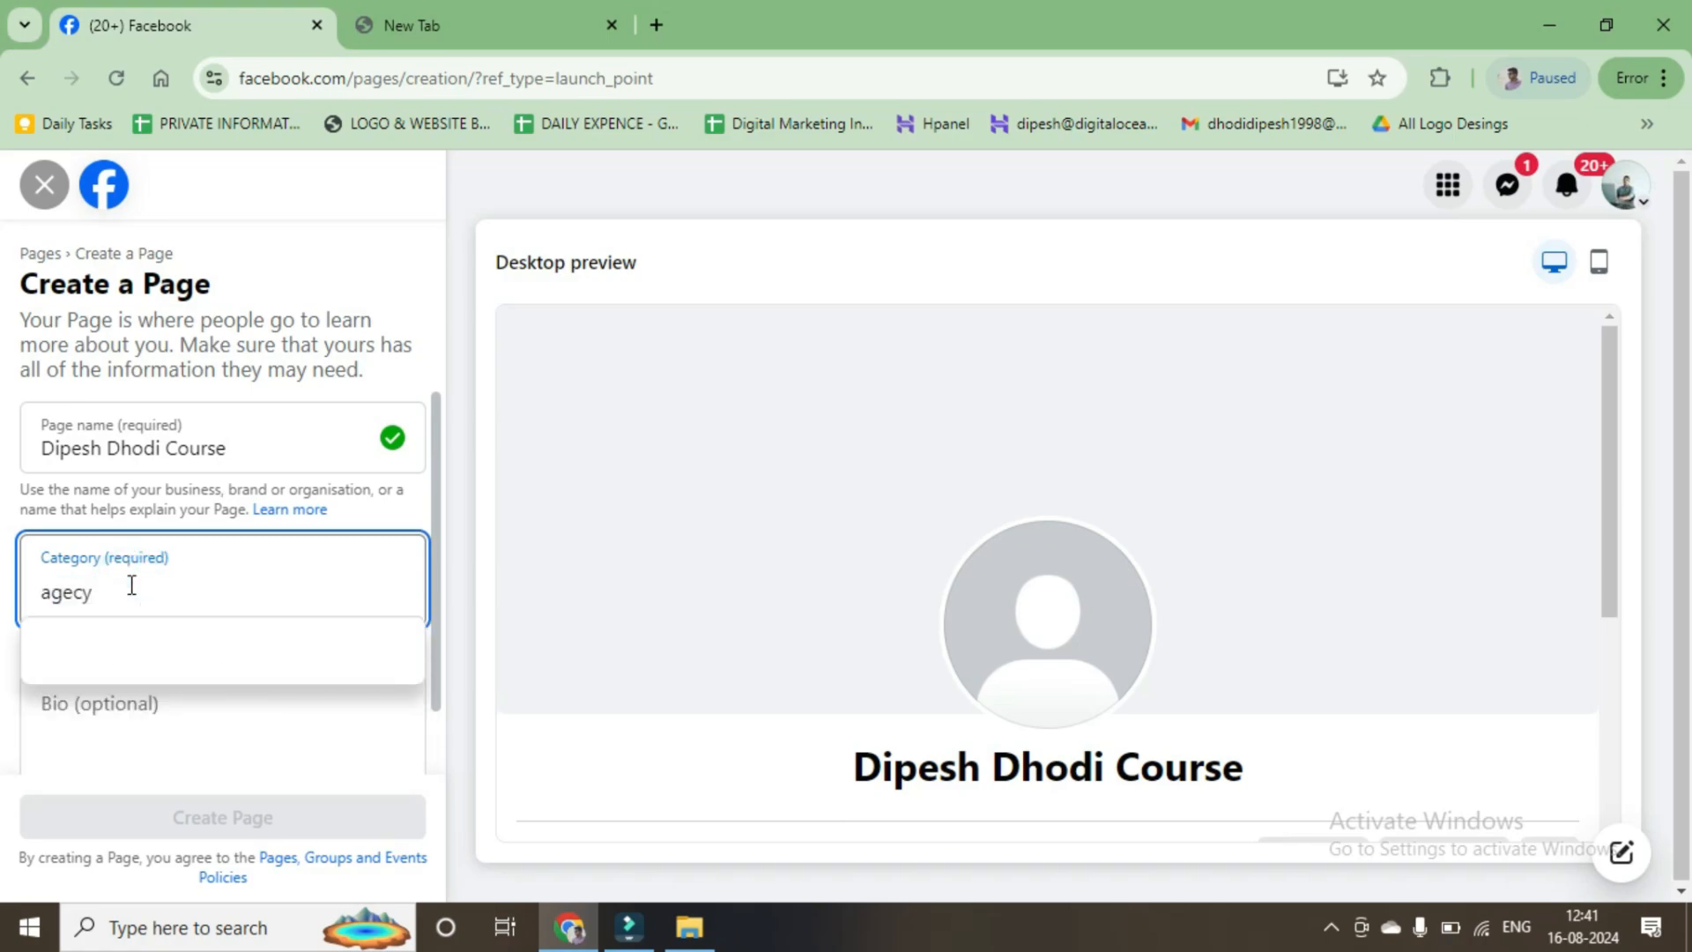
{"action": "key", "text": "BackSpace"}
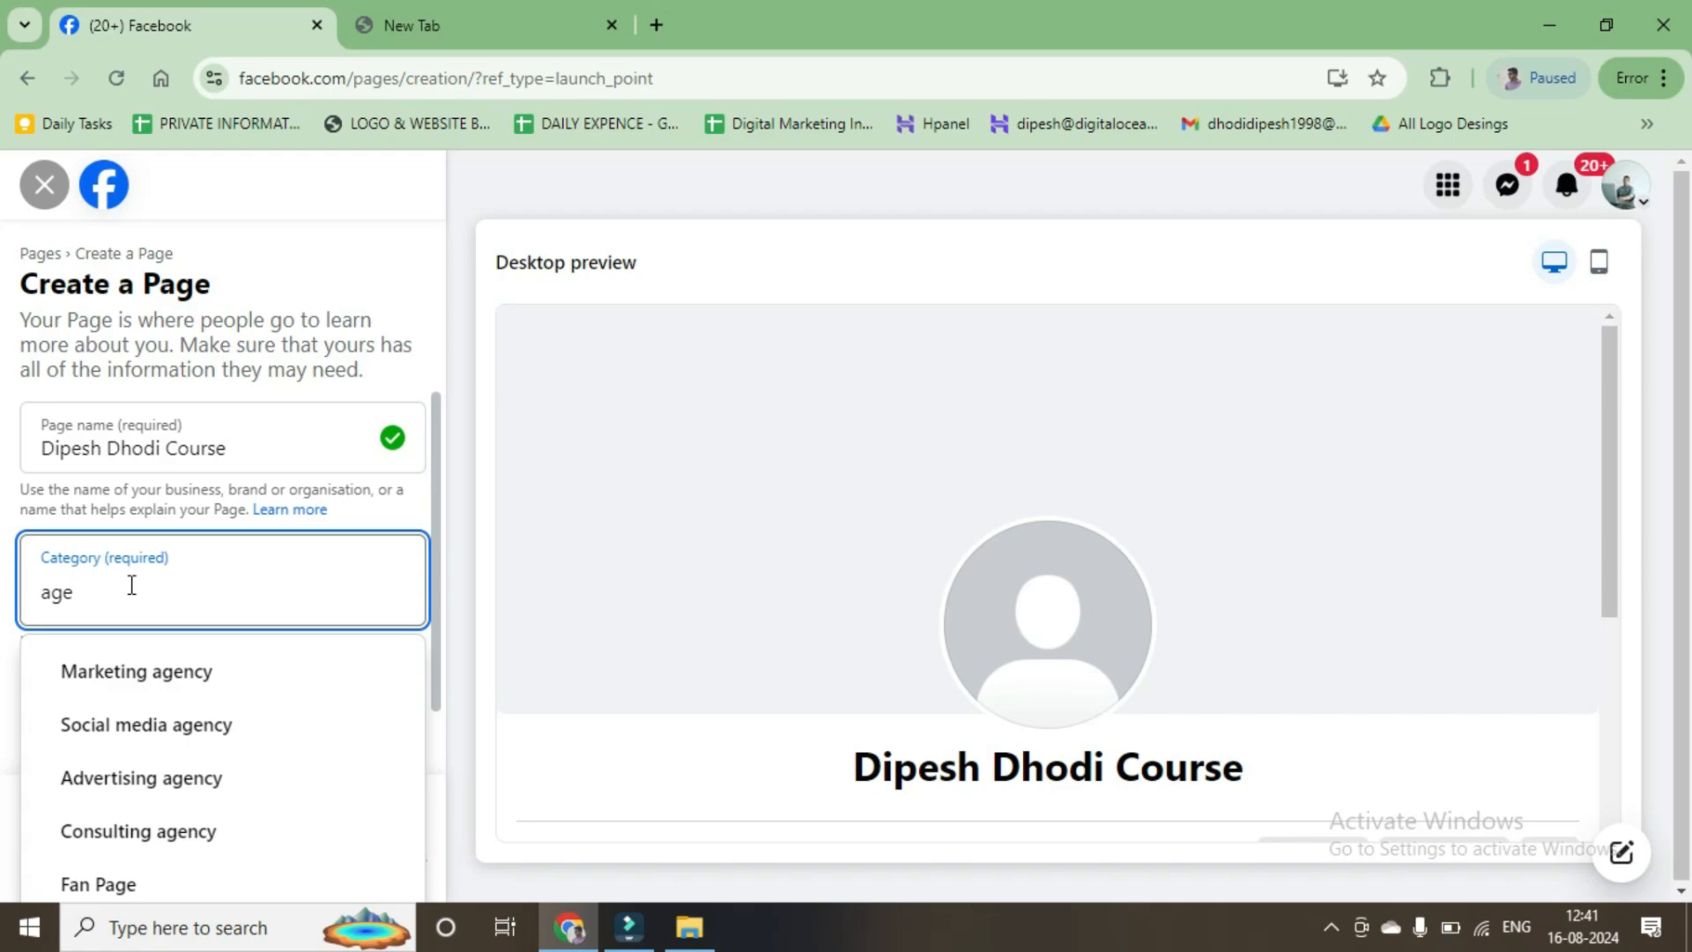
{"action": "left_click", "coordinate": [151, 776]}
Step: Create the page with the optional bio left empty, and dismiss the creation notice
{"action": "scroll", "coordinate": [177, 740], "scroll_direction": "down", "scroll_amount": 1}
{"action": "left_click", "coordinate": [174, 638]}
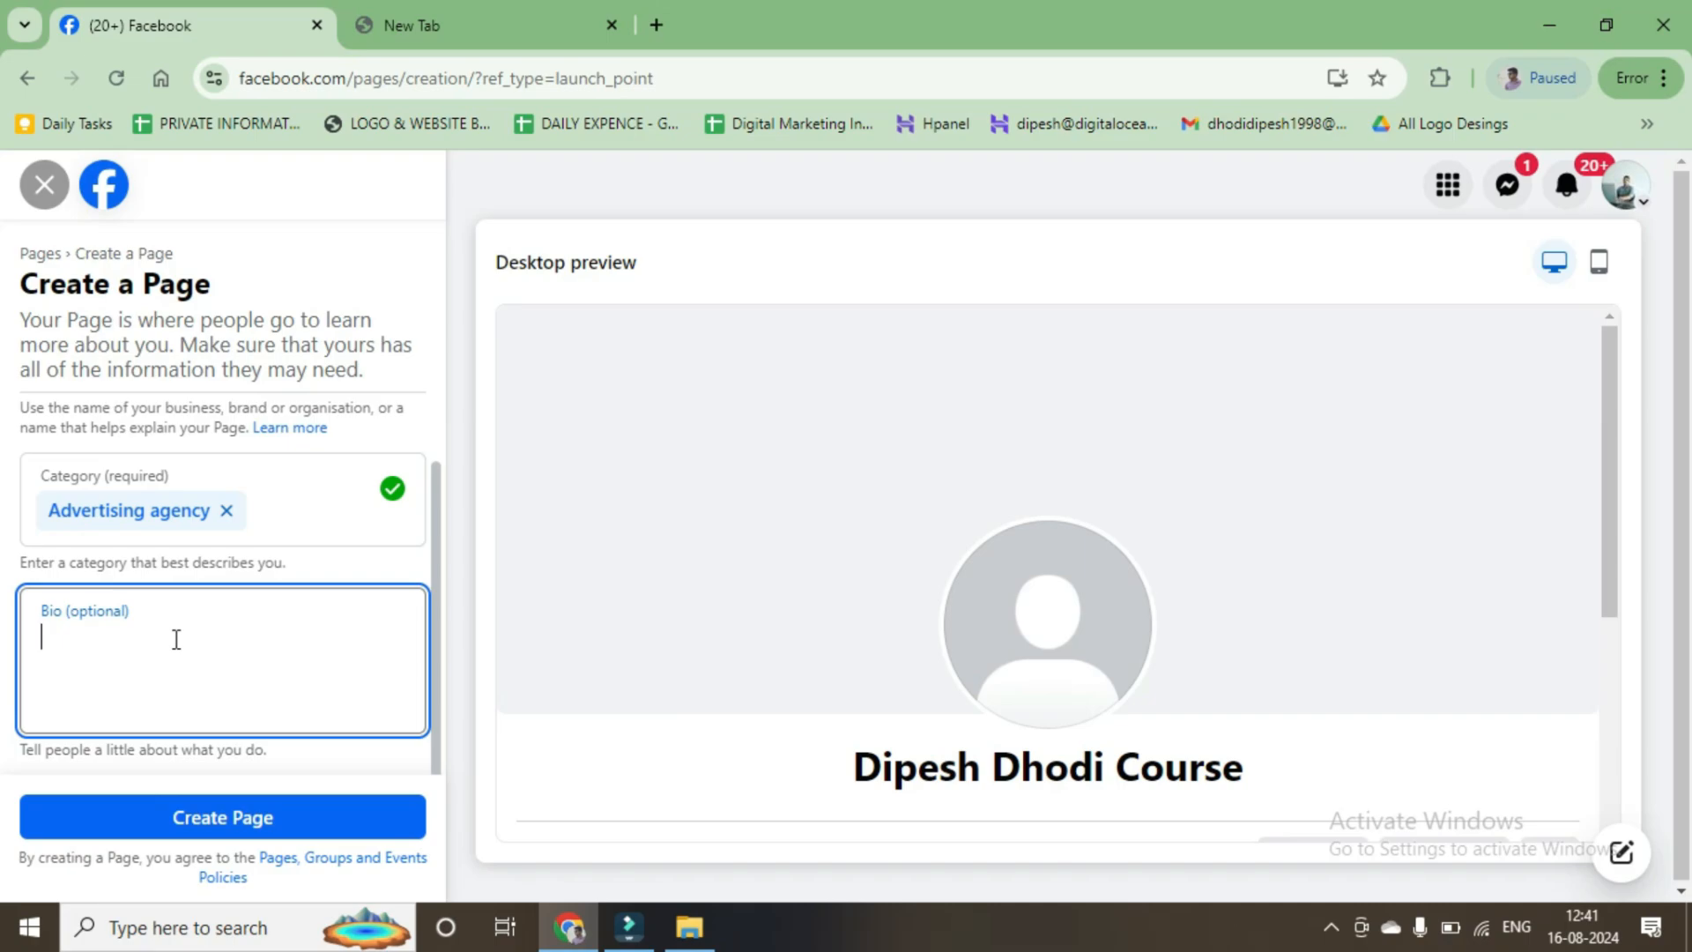
{"action": "scroll", "coordinate": [256, 608], "scroll_direction": "up", "scroll_amount": 1}
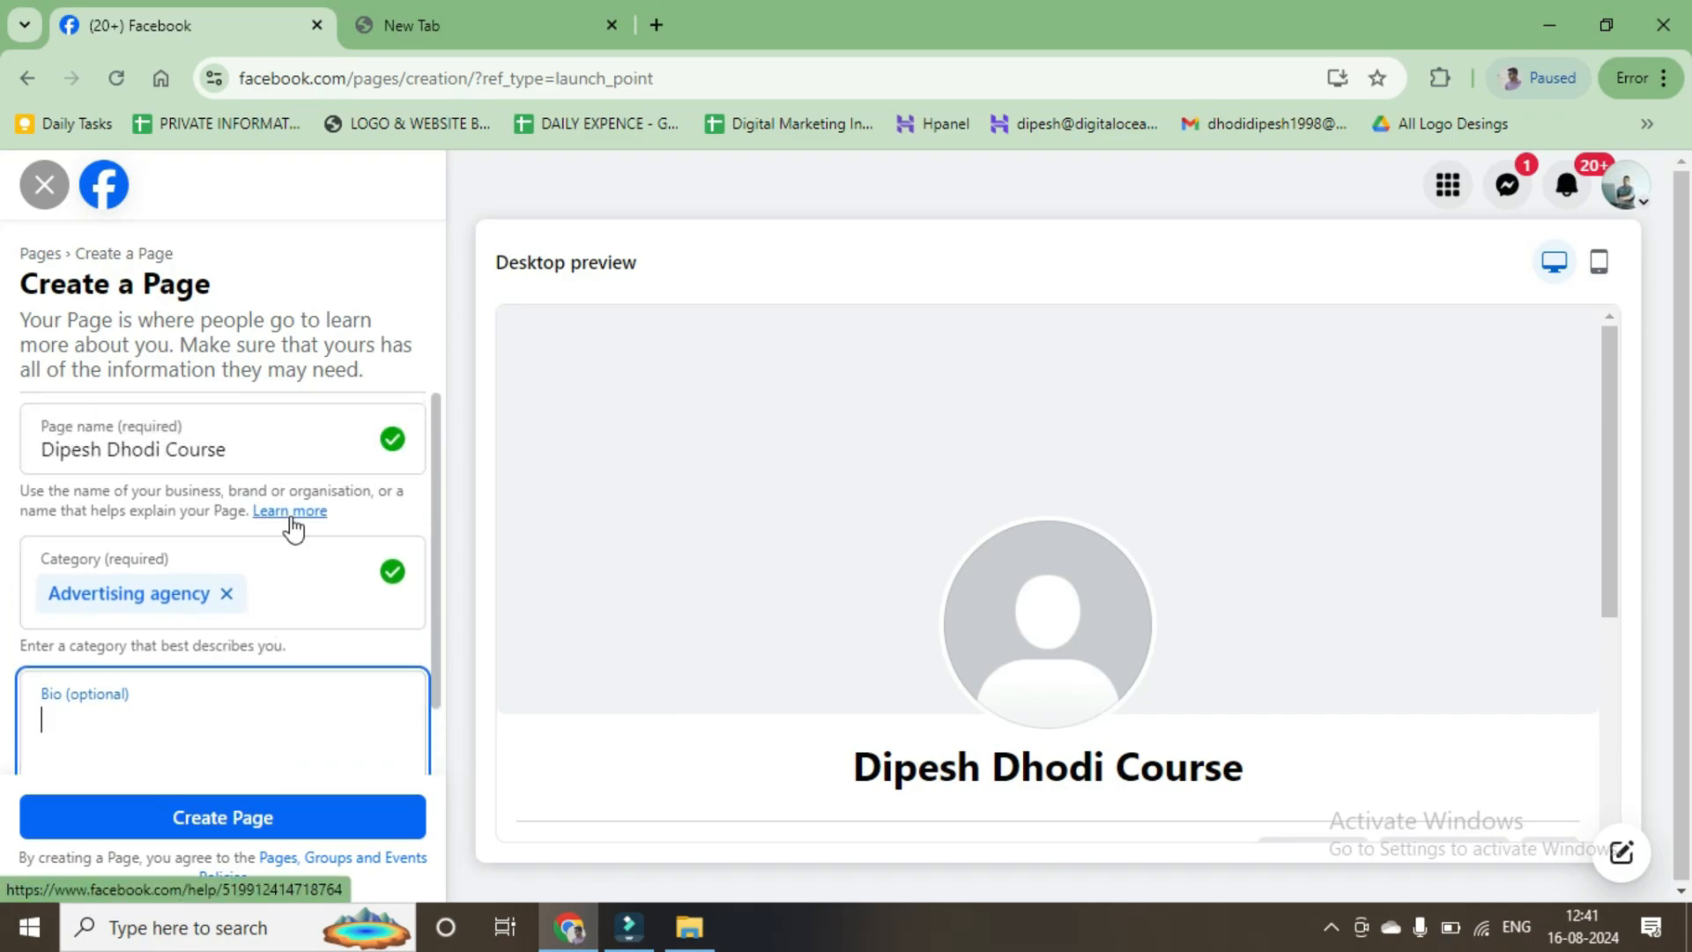
{"action": "scroll", "coordinate": [315, 703], "scroll_direction": "down", "scroll_amount": 1}
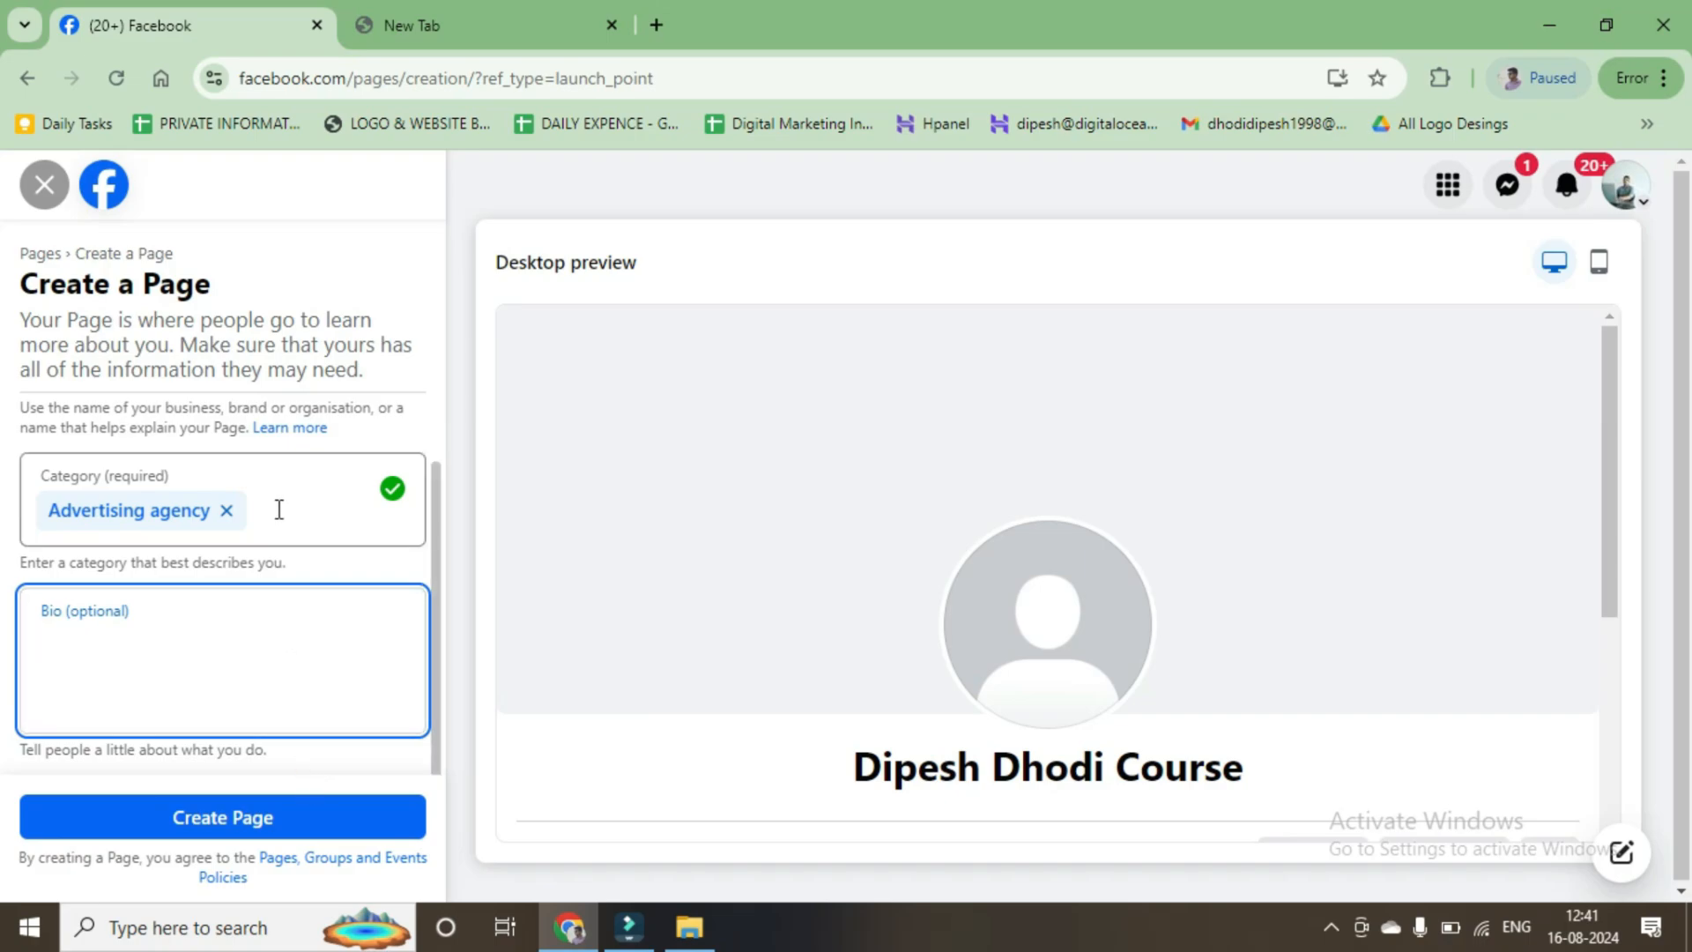
{"action": "scroll", "coordinate": [280, 644], "scroll_direction": "up", "scroll_amount": 1}
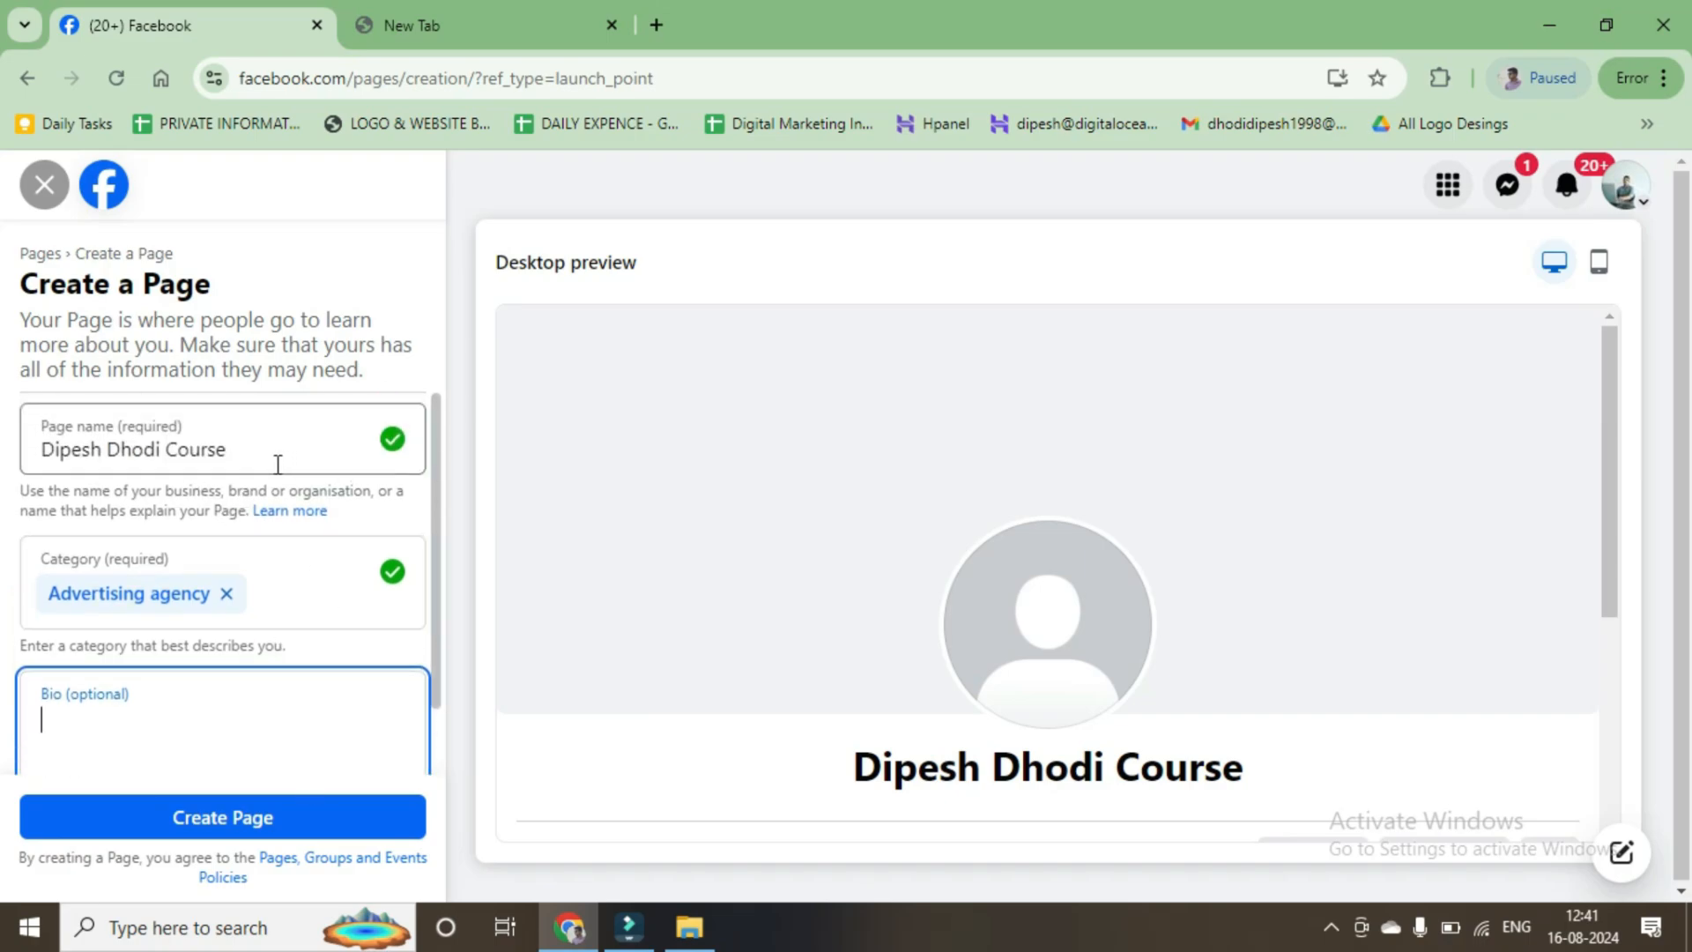
{"action": "scroll", "coordinate": [325, 696], "scroll_direction": "down", "scroll_amount": 1}
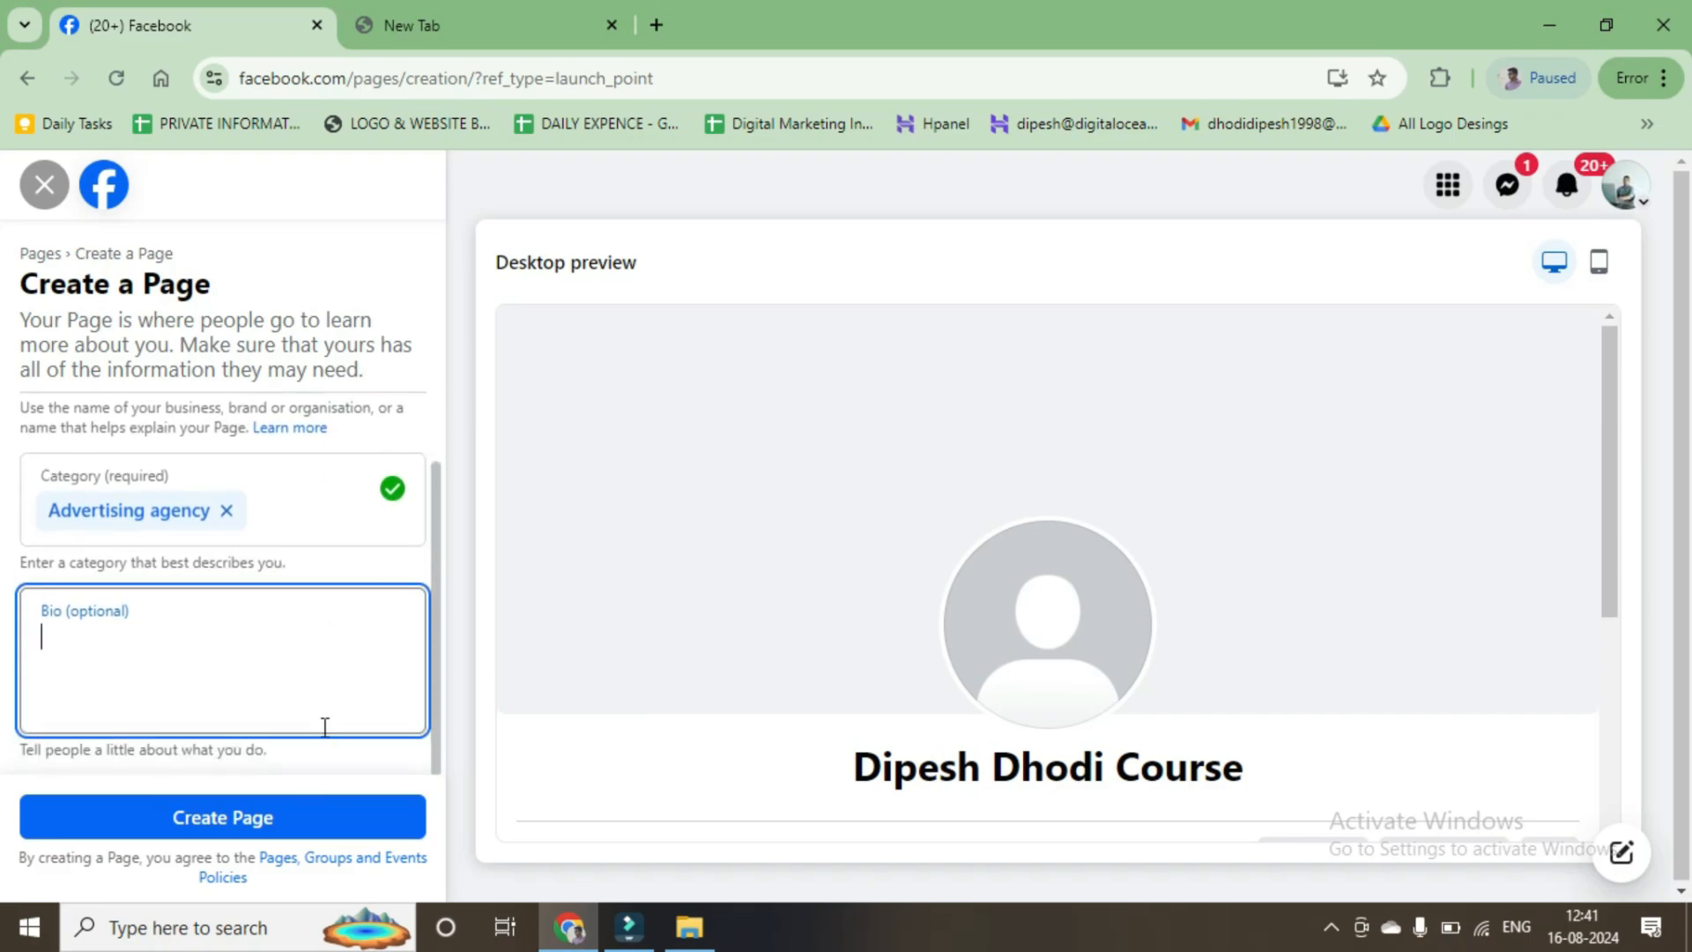
{"action": "left_click", "coordinate": [208, 816]}
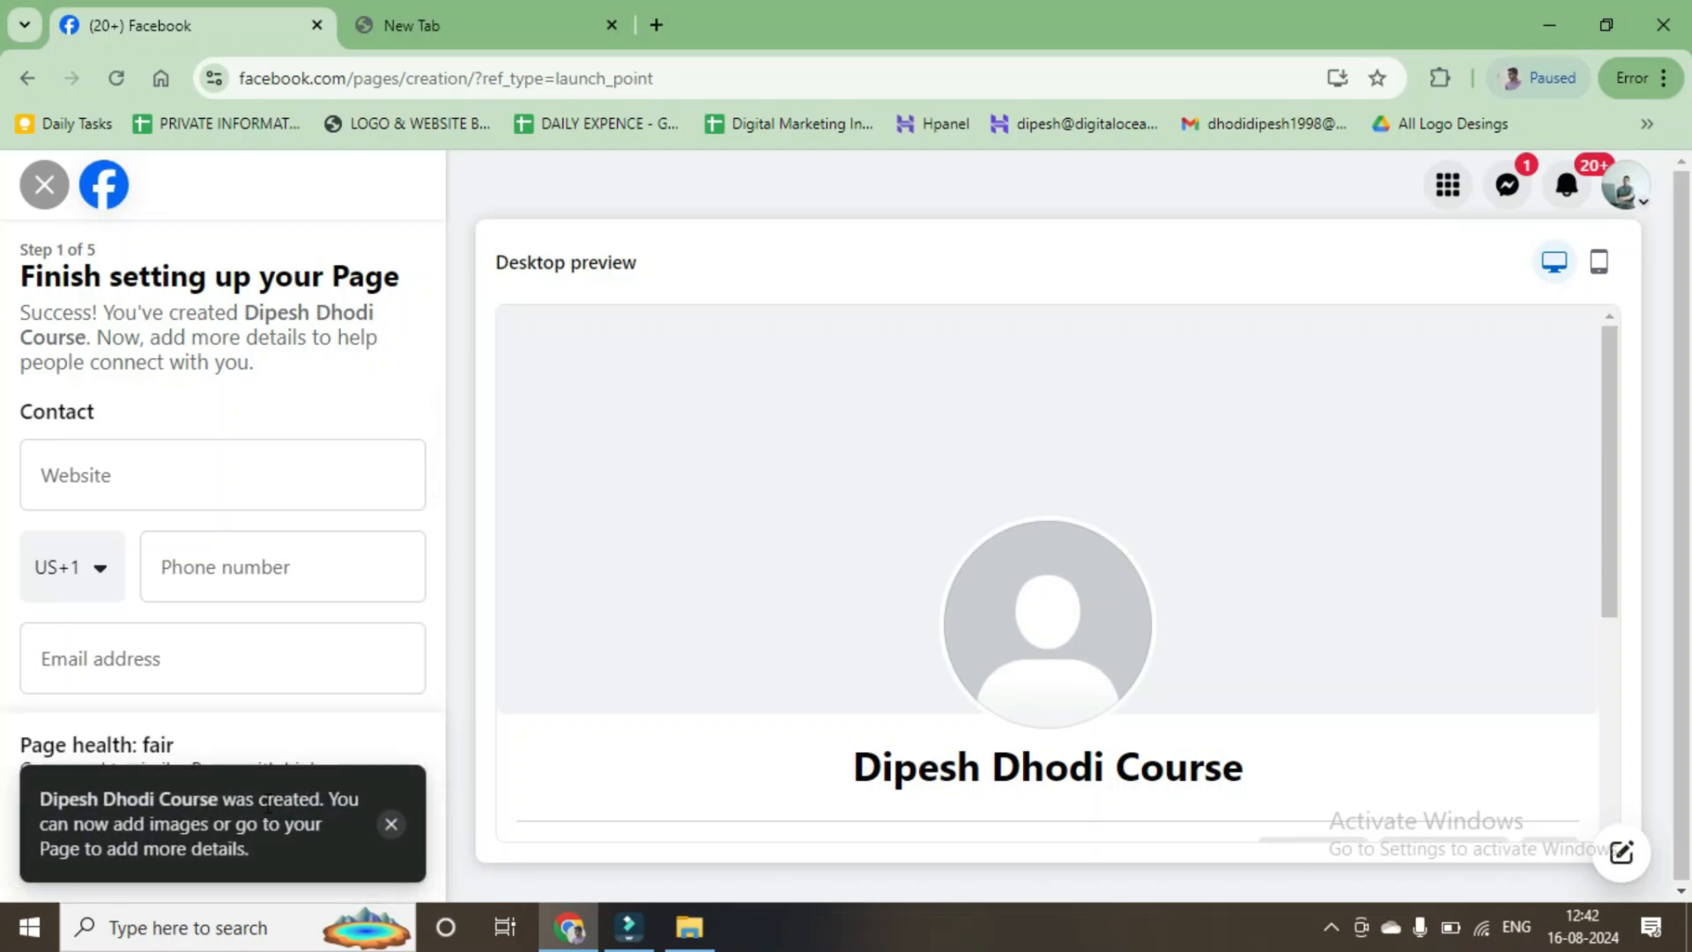
{"action": "left_click", "coordinate": [391, 824]}
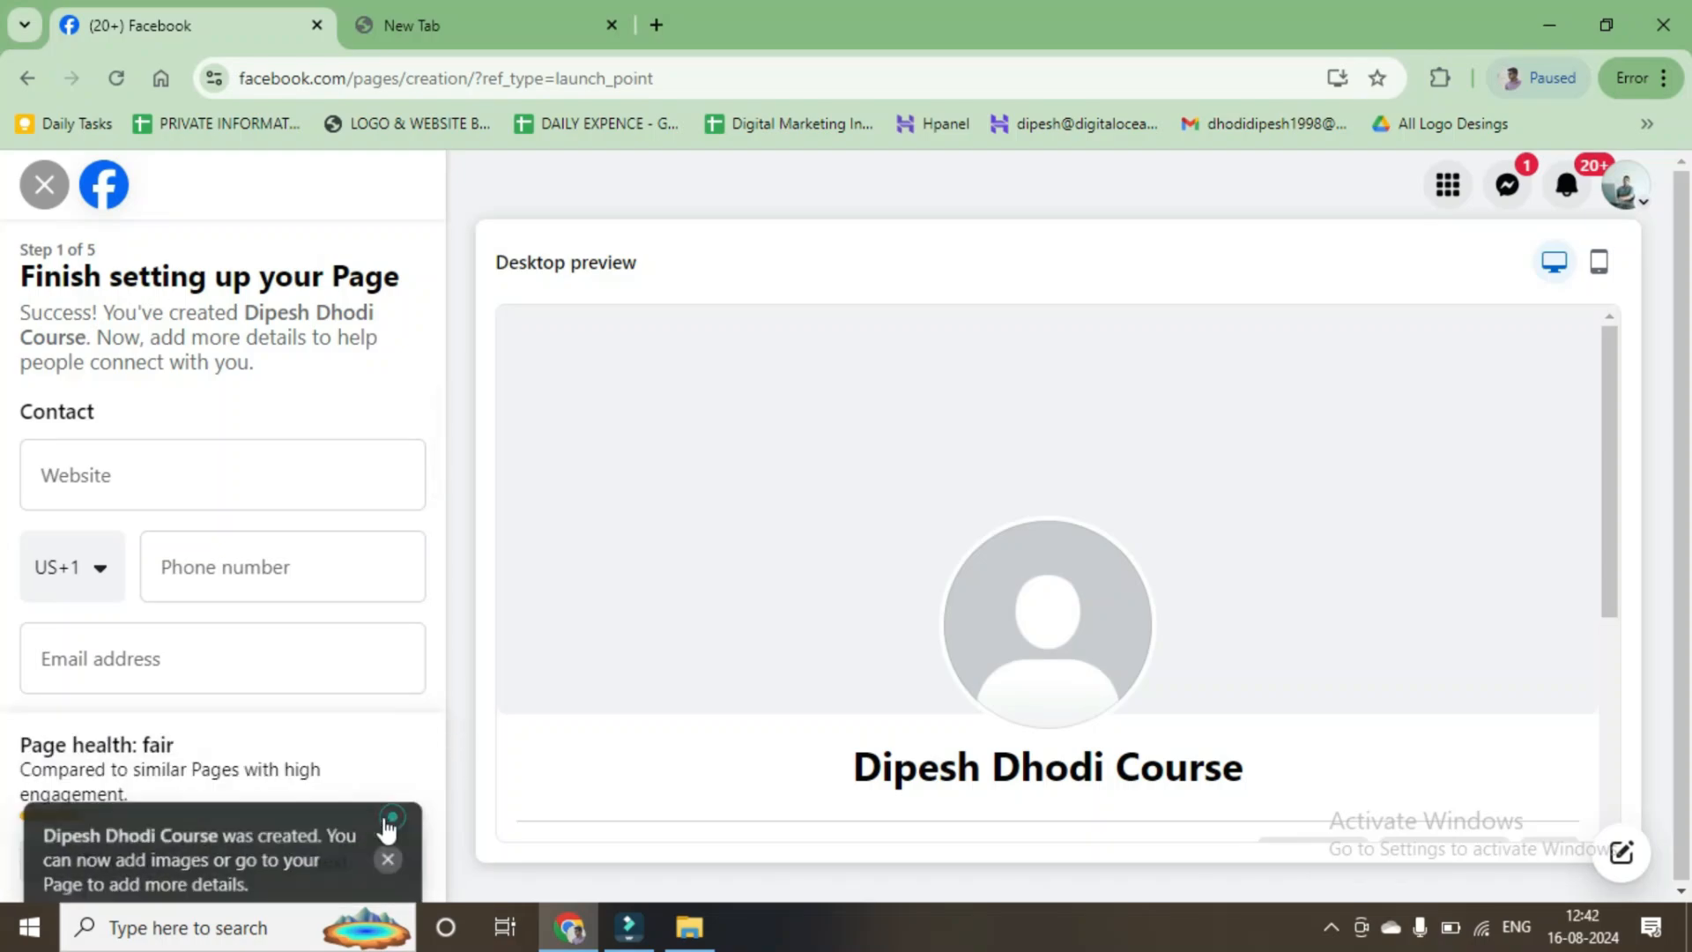
Step: Complete the five-step page setup without adding contact details, pictures, a WhatsApp number or friend invitations, keeping the default notification settings
{"action": "scroll", "coordinate": [200, 544], "scroll_direction": "down", "scroll_amount": 5}
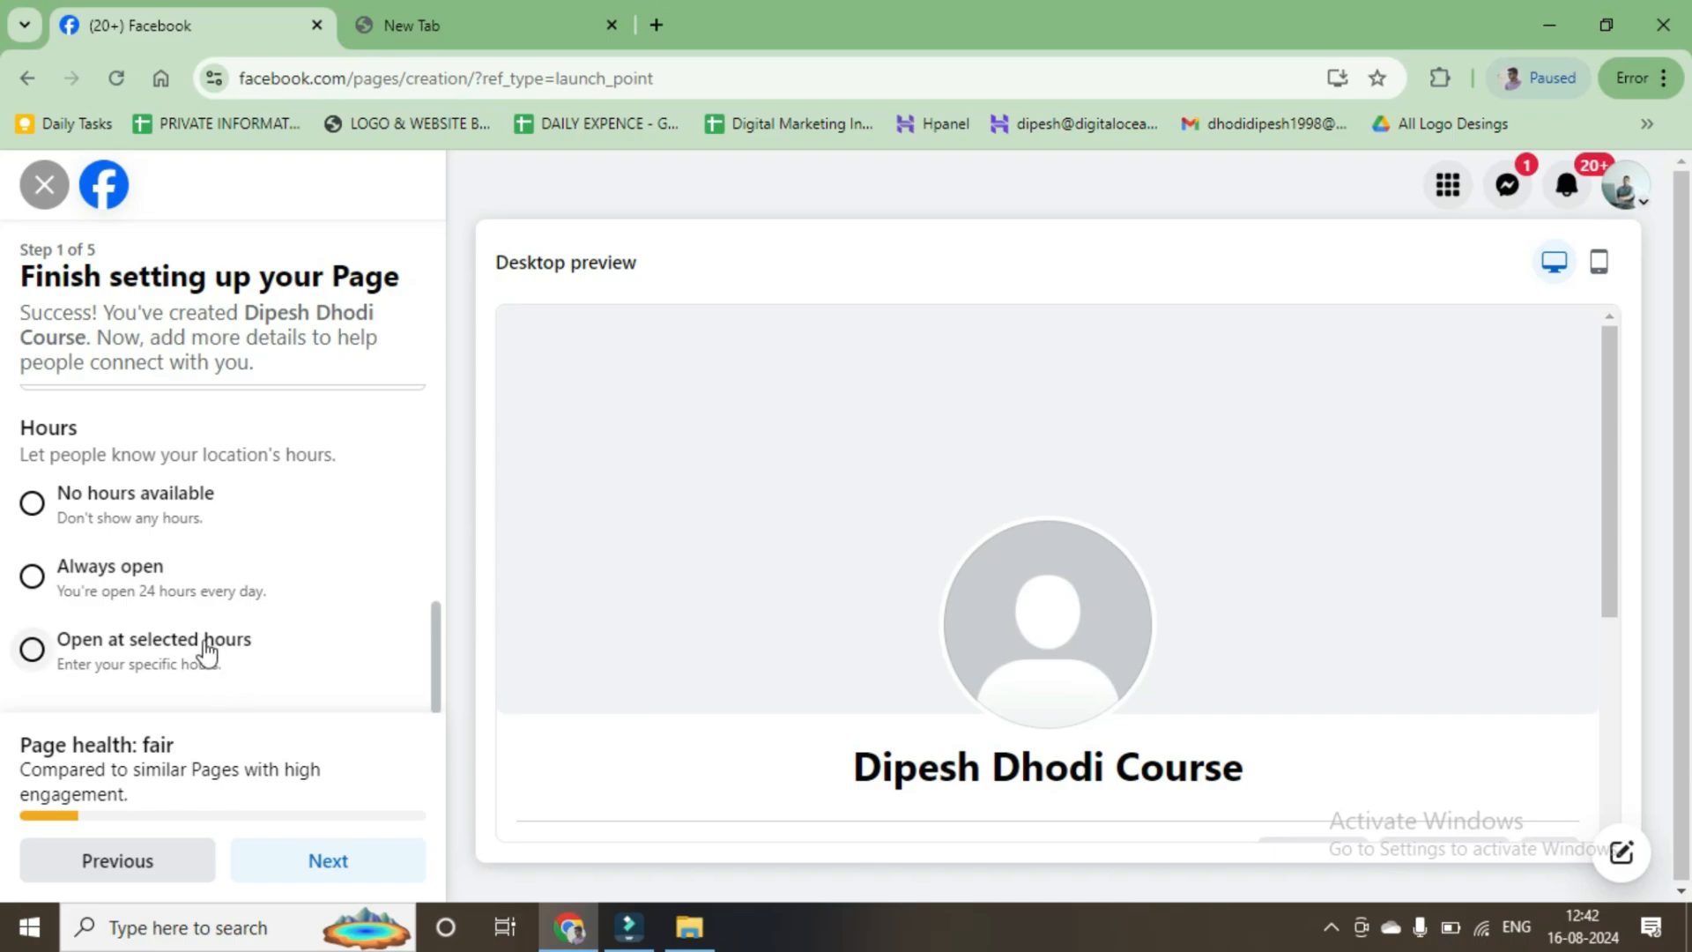
{"action": "scroll", "coordinate": [203, 626], "scroll_direction": "up", "scroll_amount": 5}
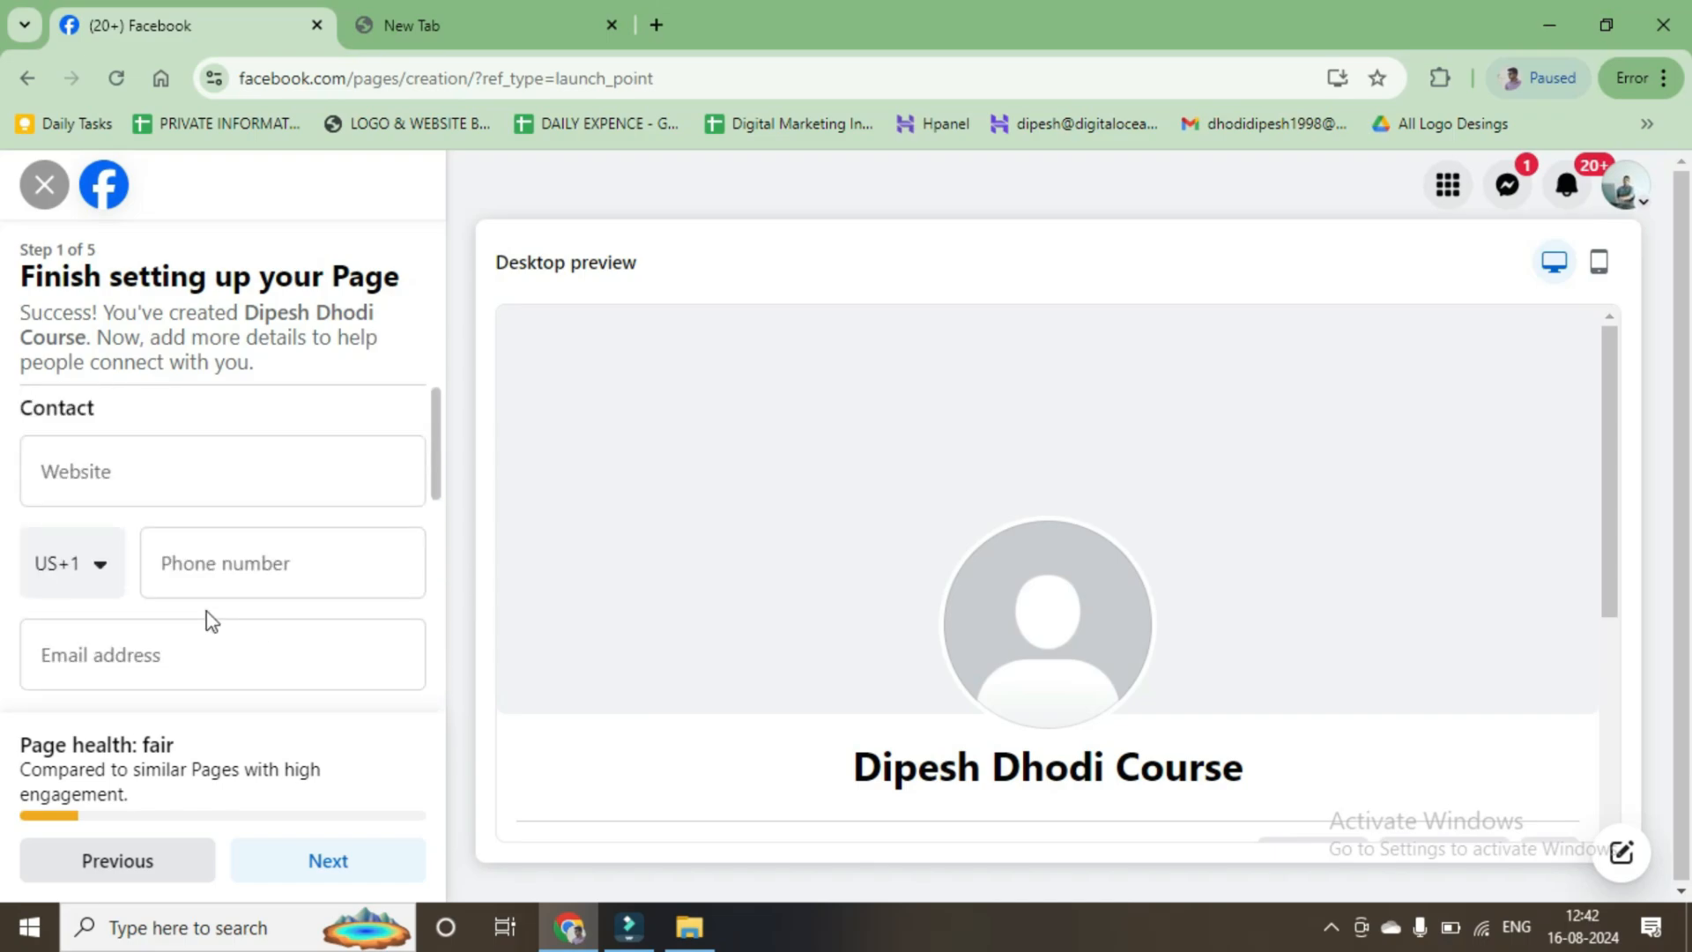
{"action": "left_click", "coordinate": [319, 857]}
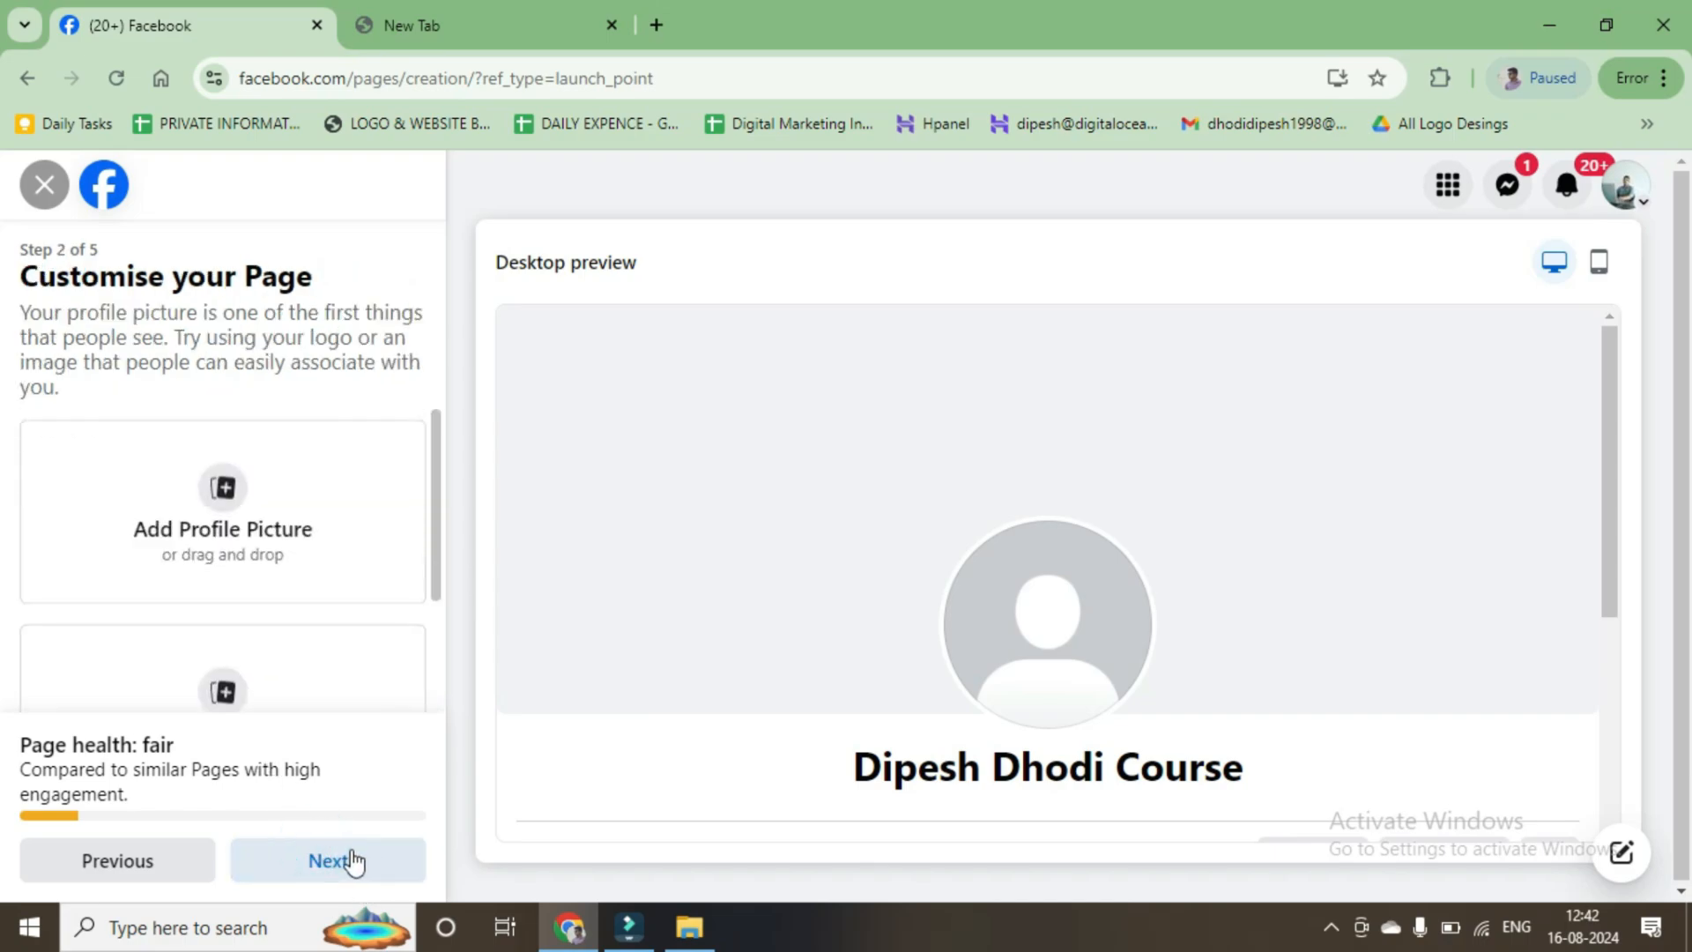
{"action": "left_click", "coordinate": [354, 861]}
{"action": "scroll", "coordinate": [313, 644], "scroll_direction": "down", "scroll_amount": 3}
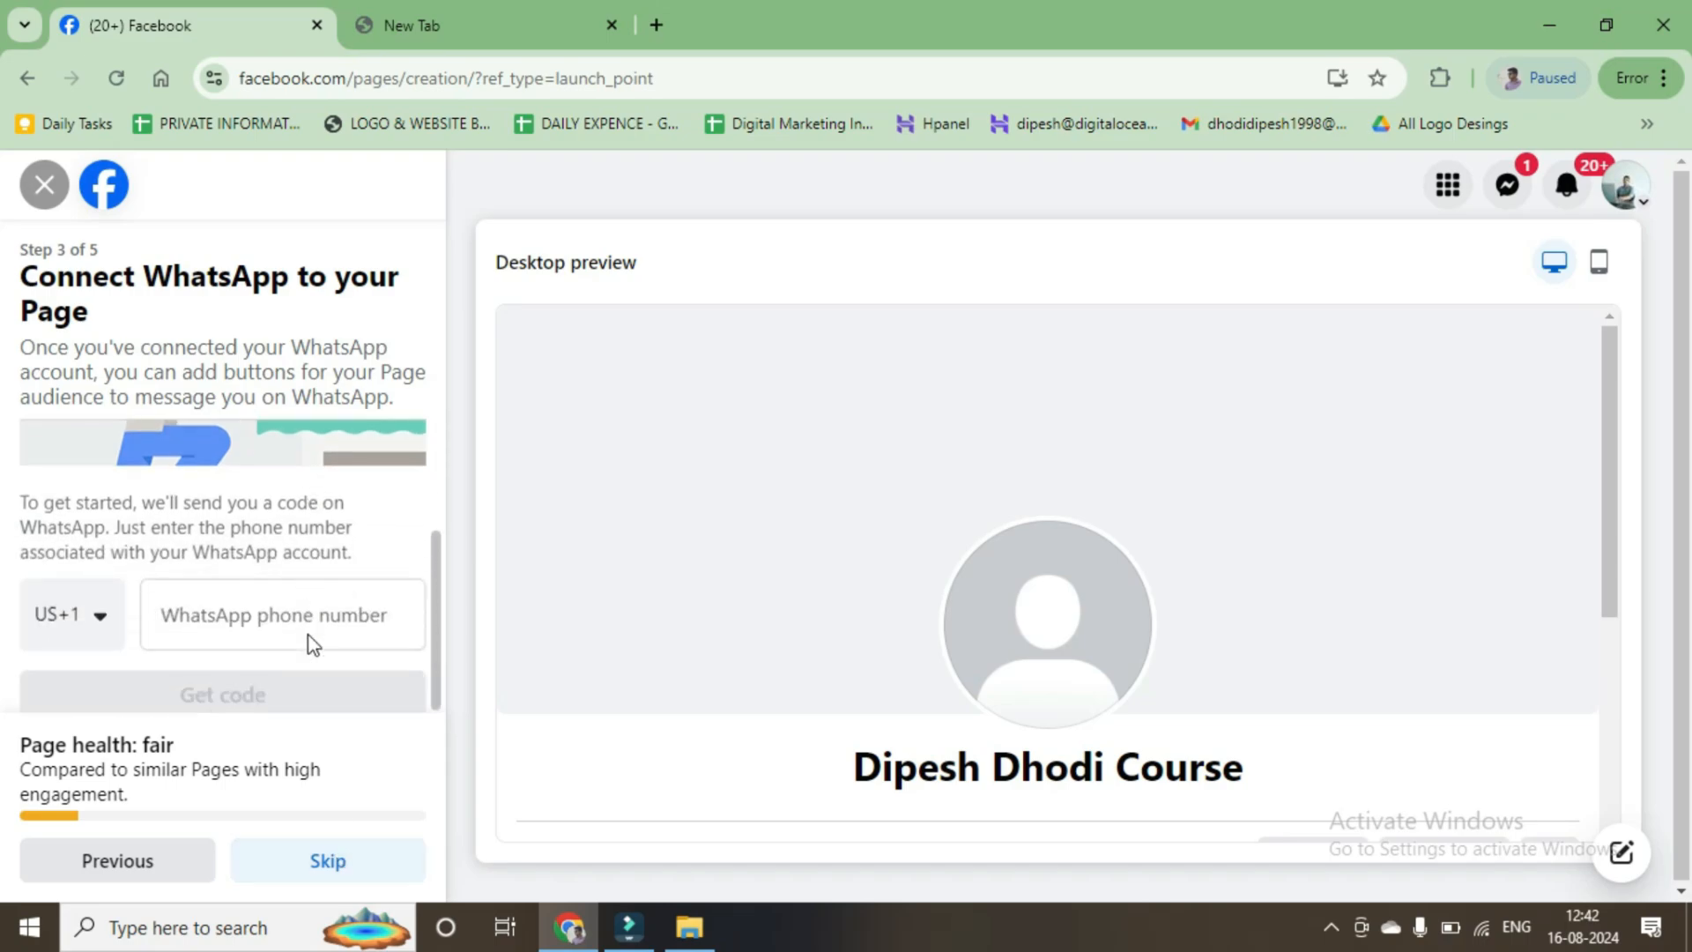
{"action": "left_click", "coordinate": [319, 863]}
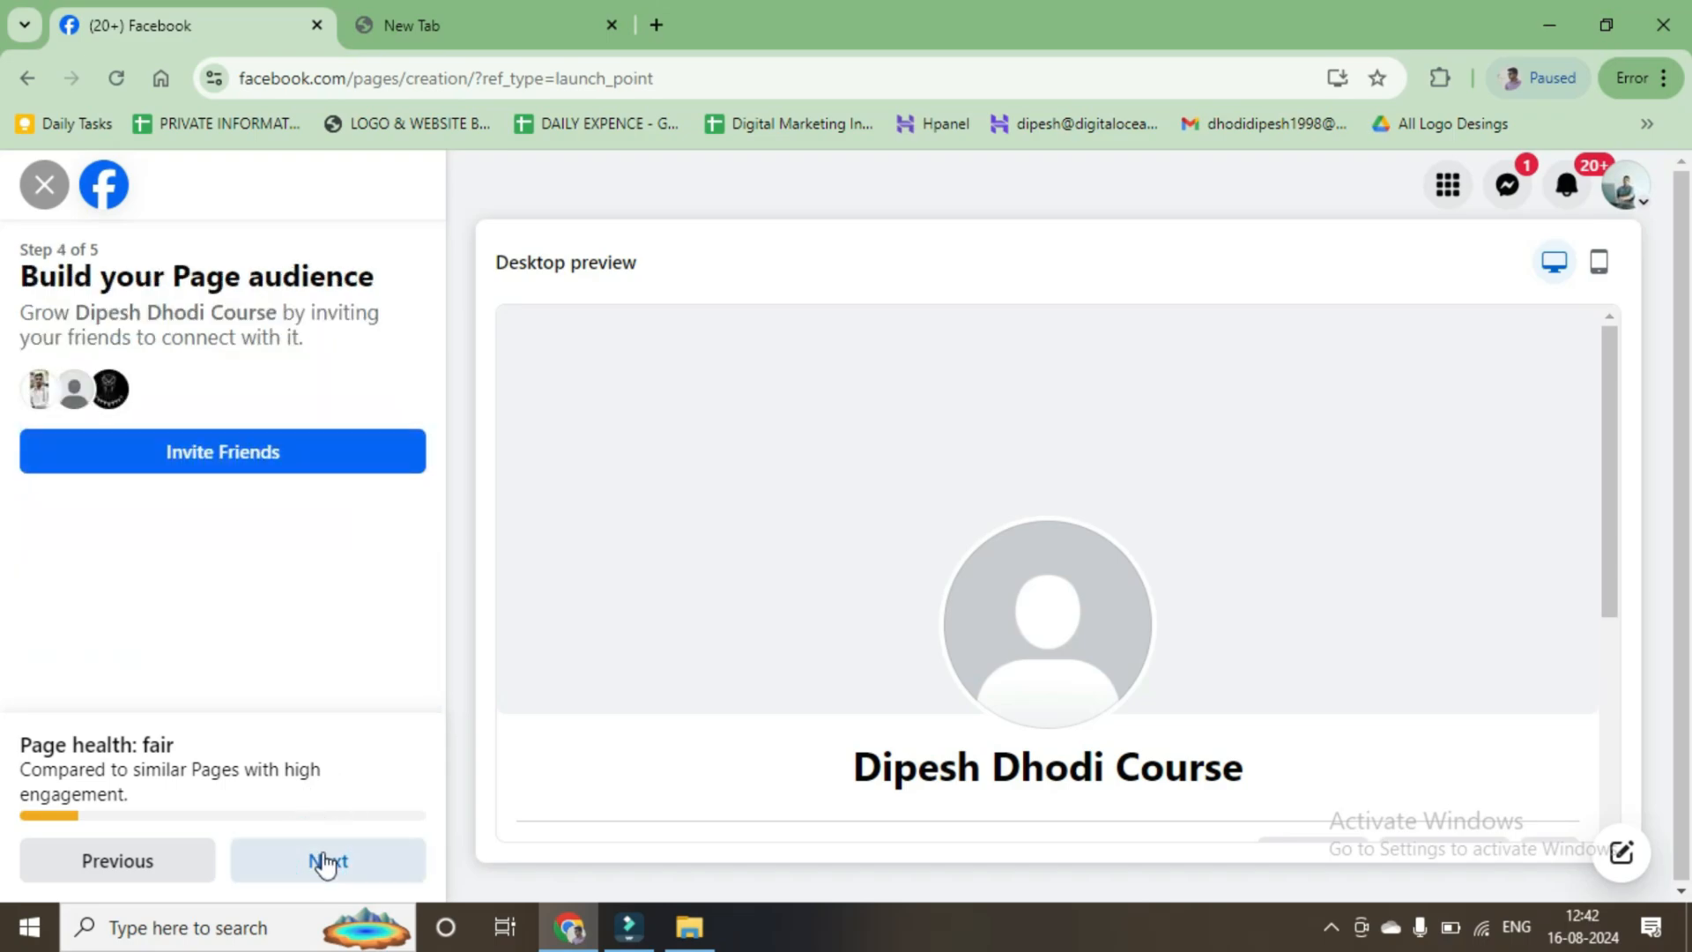
{"action": "left_click", "coordinate": [324, 868]}
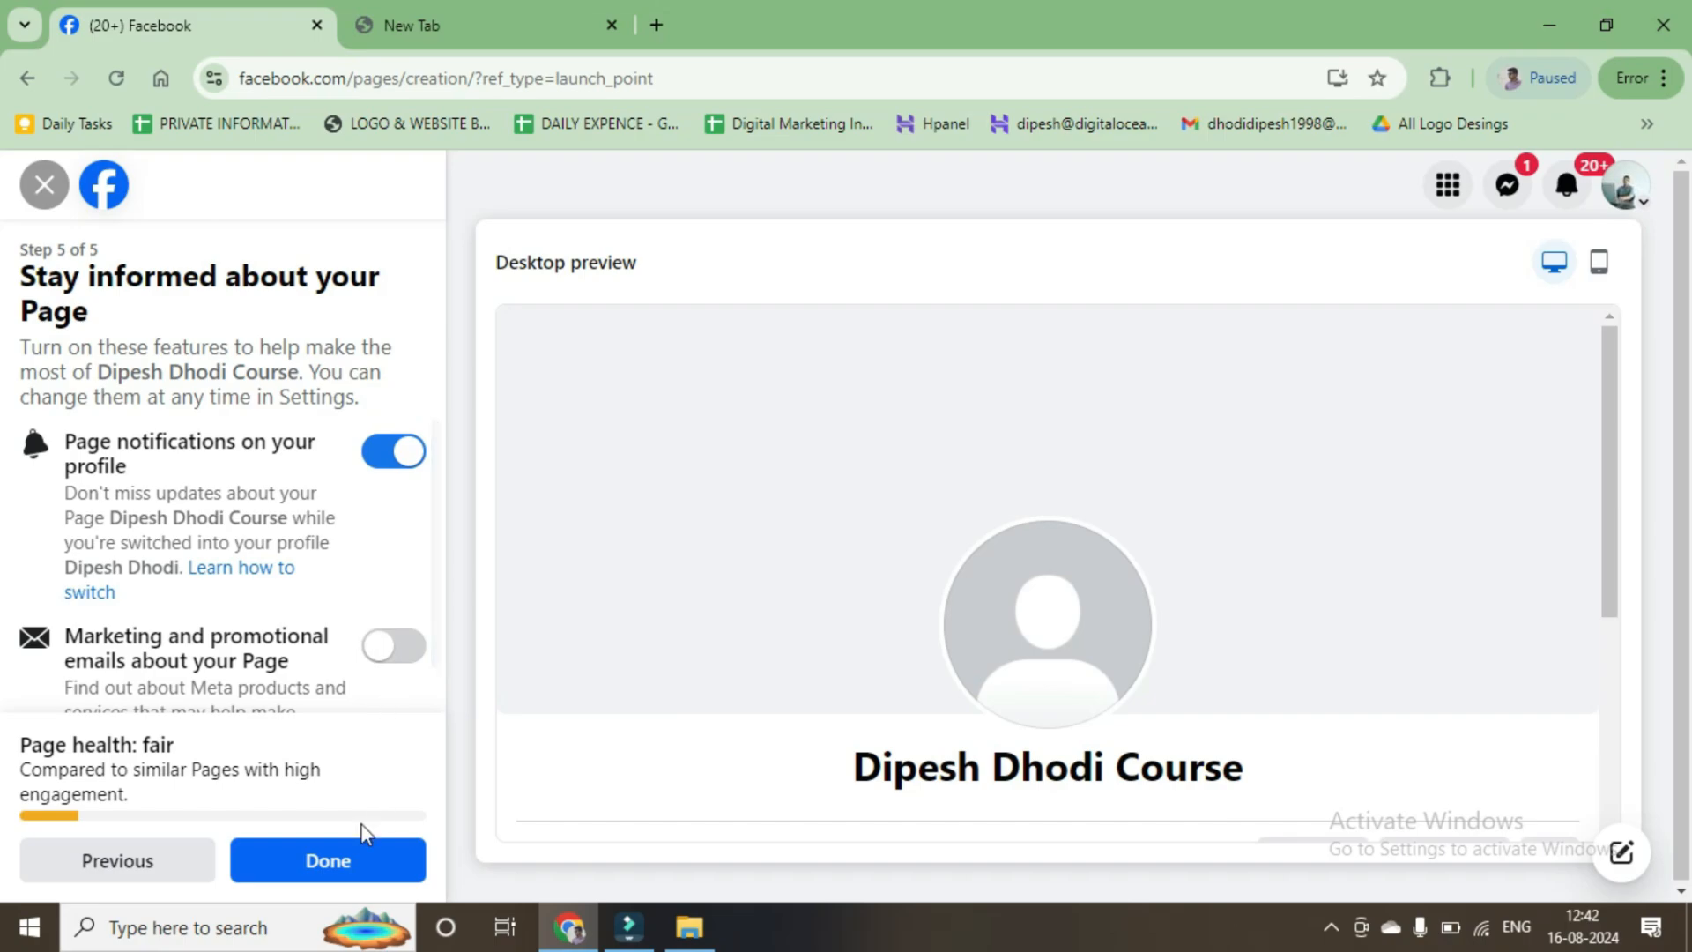
{"action": "left_click", "coordinate": [340, 871]}
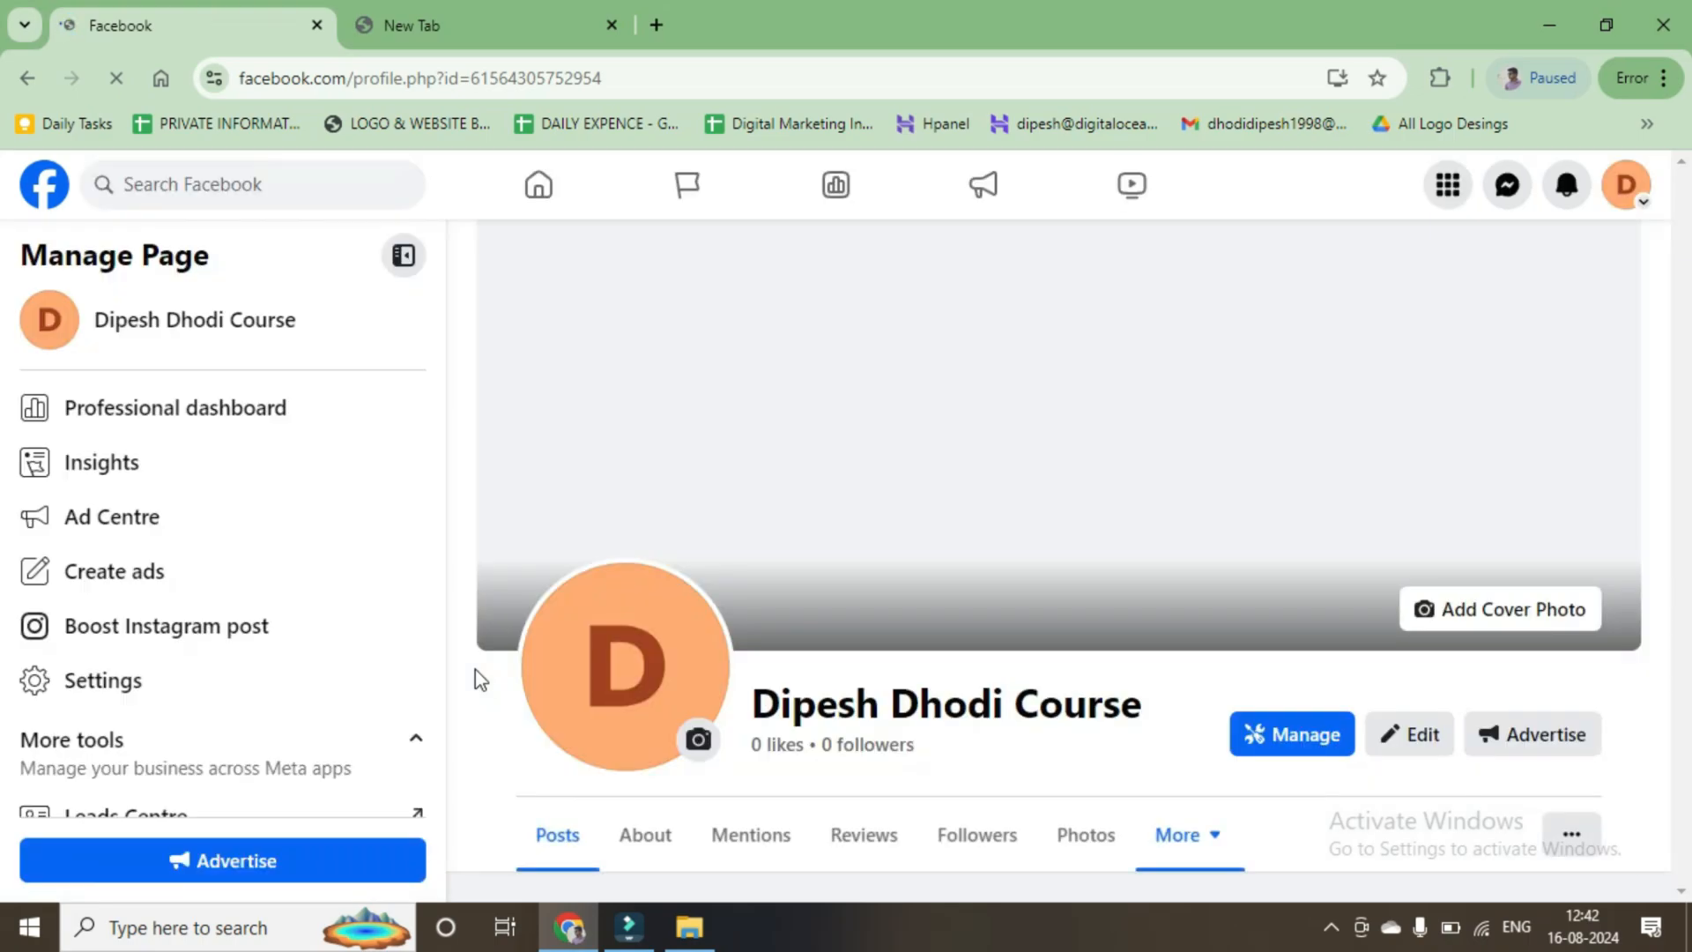
Step: Dismiss the profile-switch notice, decline the welcome tour and look over the new page
{"action": "scroll", "coordinate": [653, 706], "scroll_direction": "down", "scroll_amount": 3}
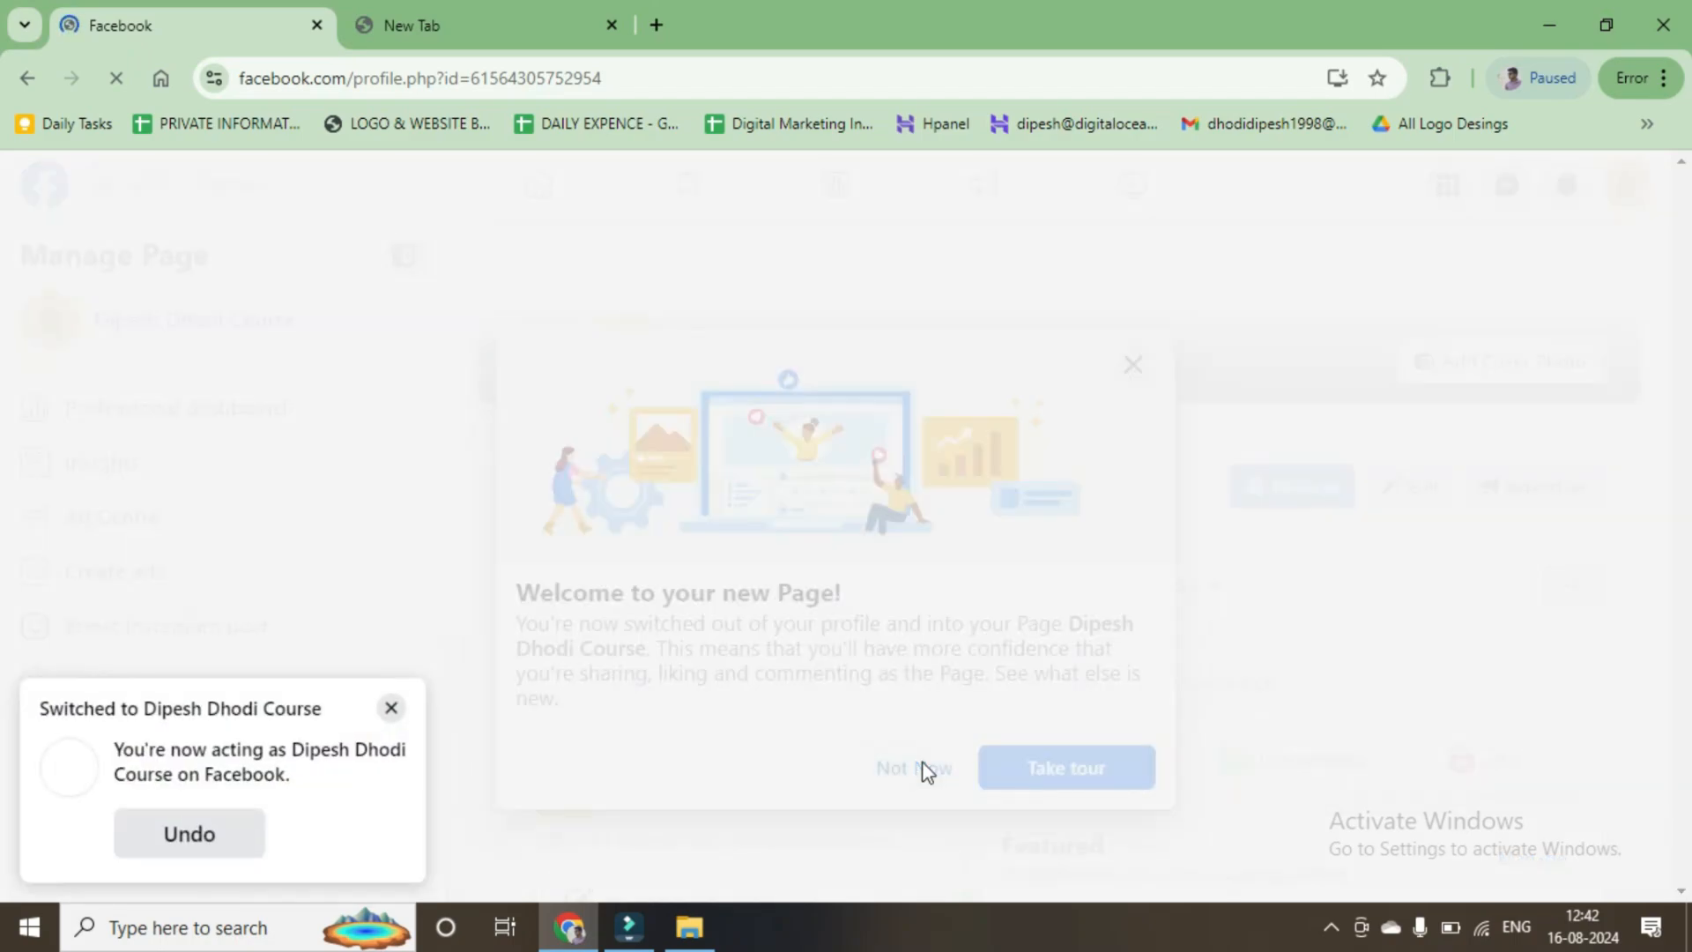
{"action": "left_click", "coordinate": [391, 708]}
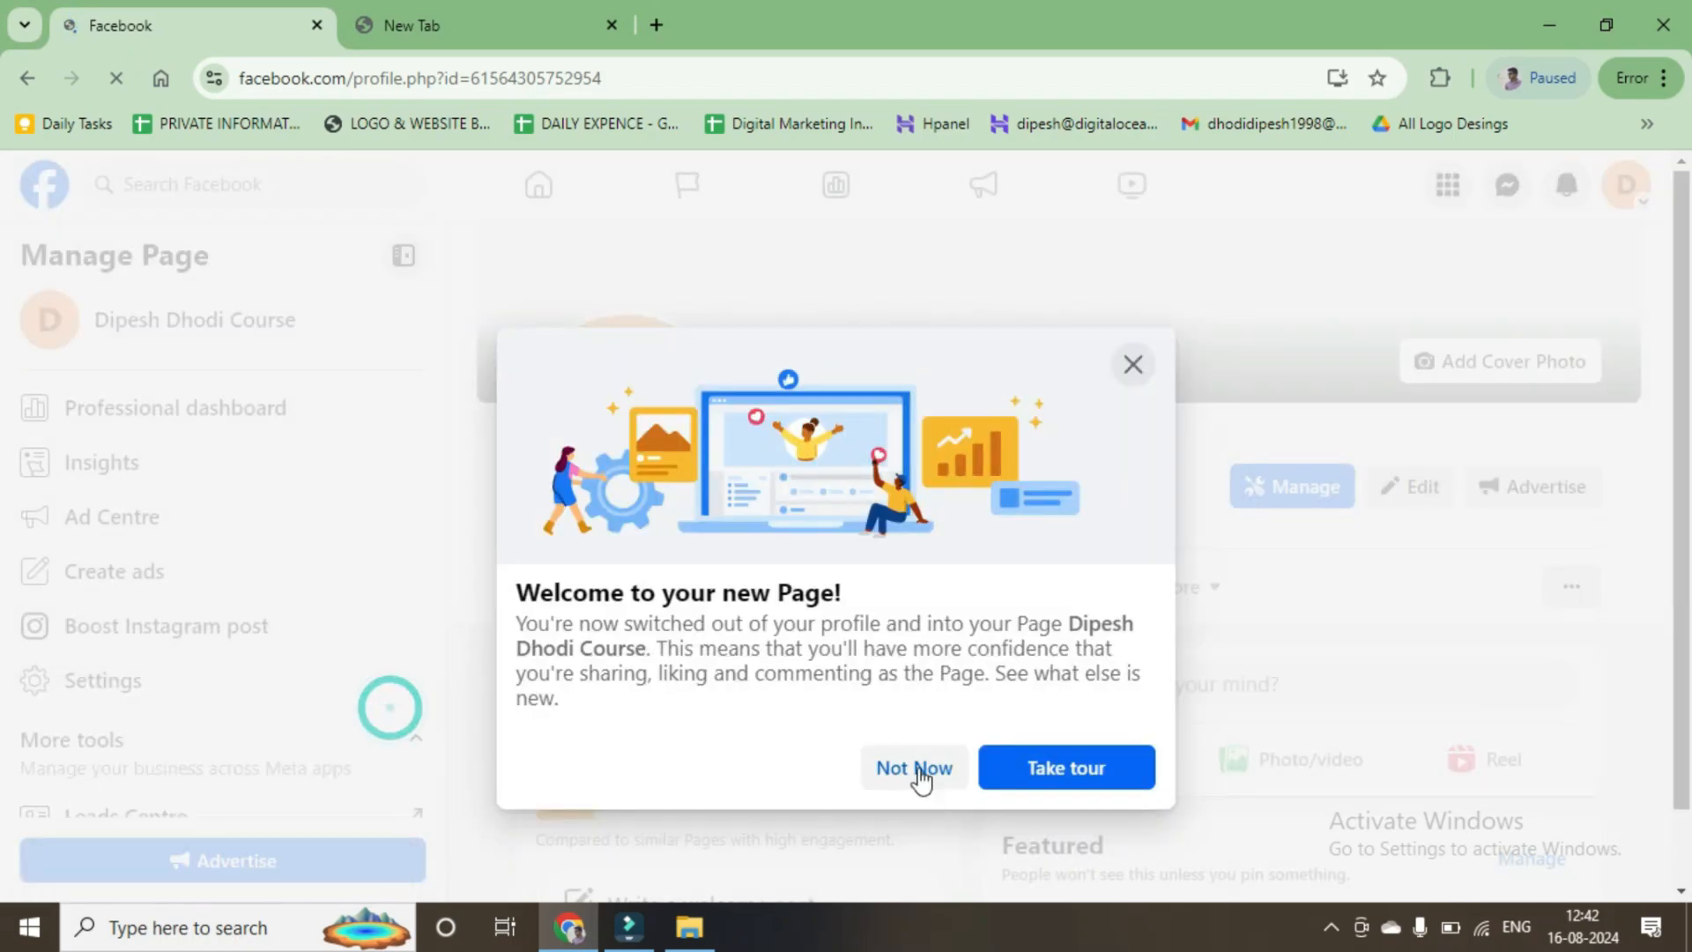
{"action": "left_click", "coordinate": [913, 768]}
{"action": "scroll", "coordinate": [868, 674], "scroll_direction": "down", "scroll_amount": 5}
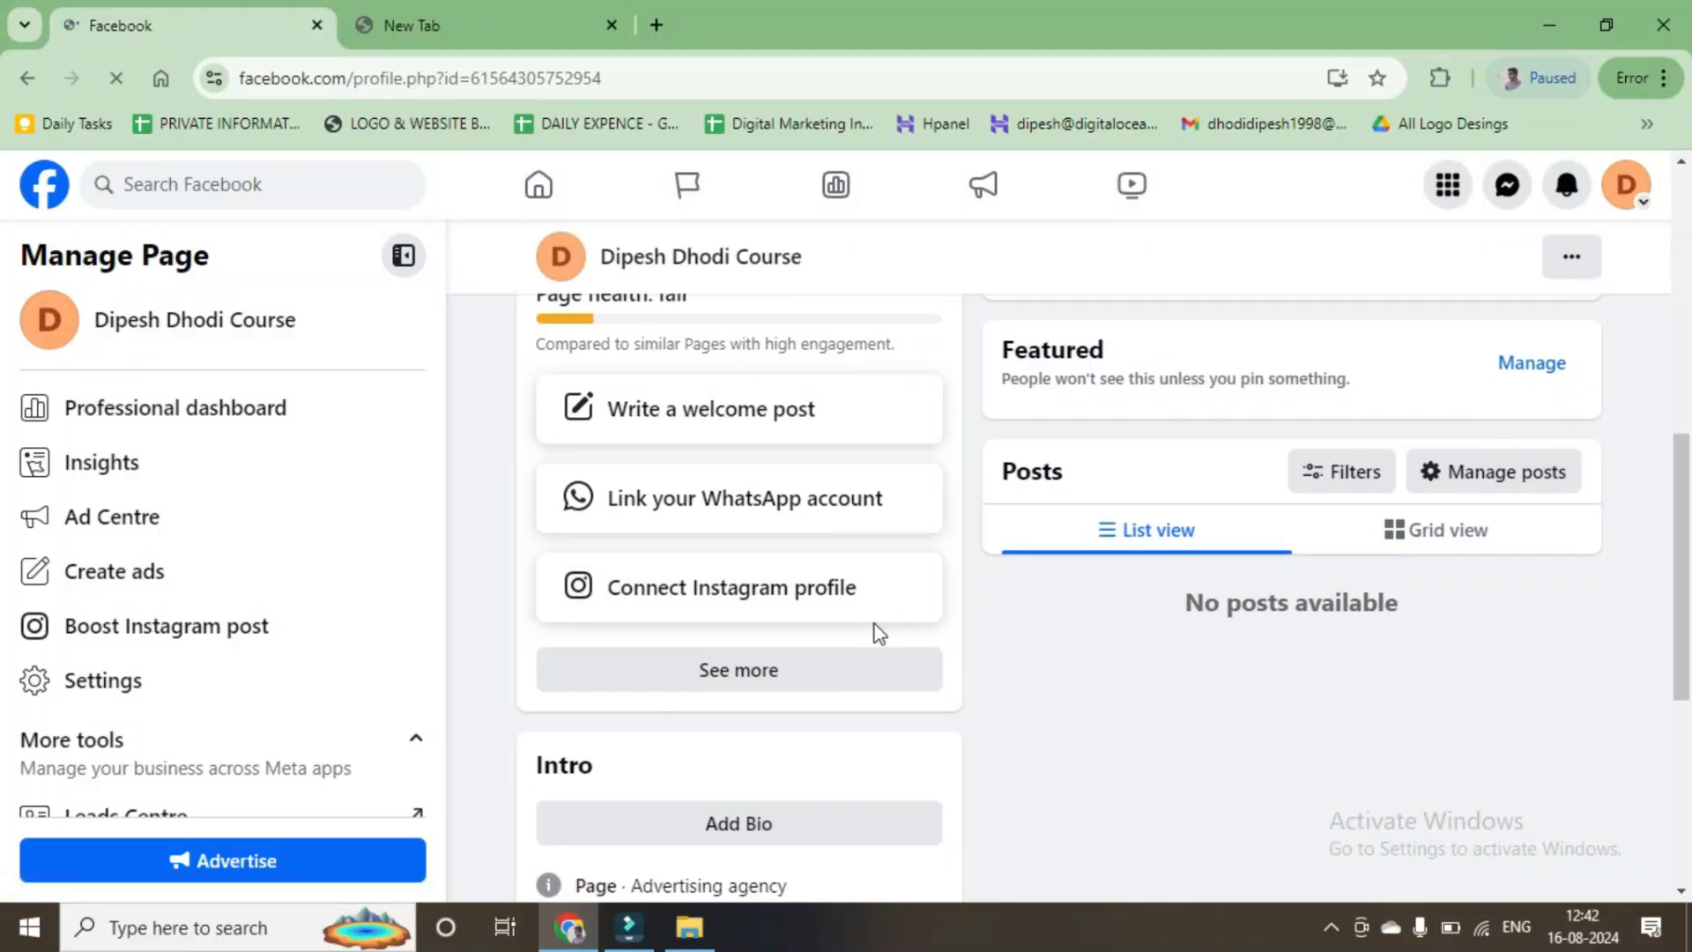
{"action": "scroll", "coordinate": [878, 633], "scroll_direction": "up", "scroll_amount": 5}
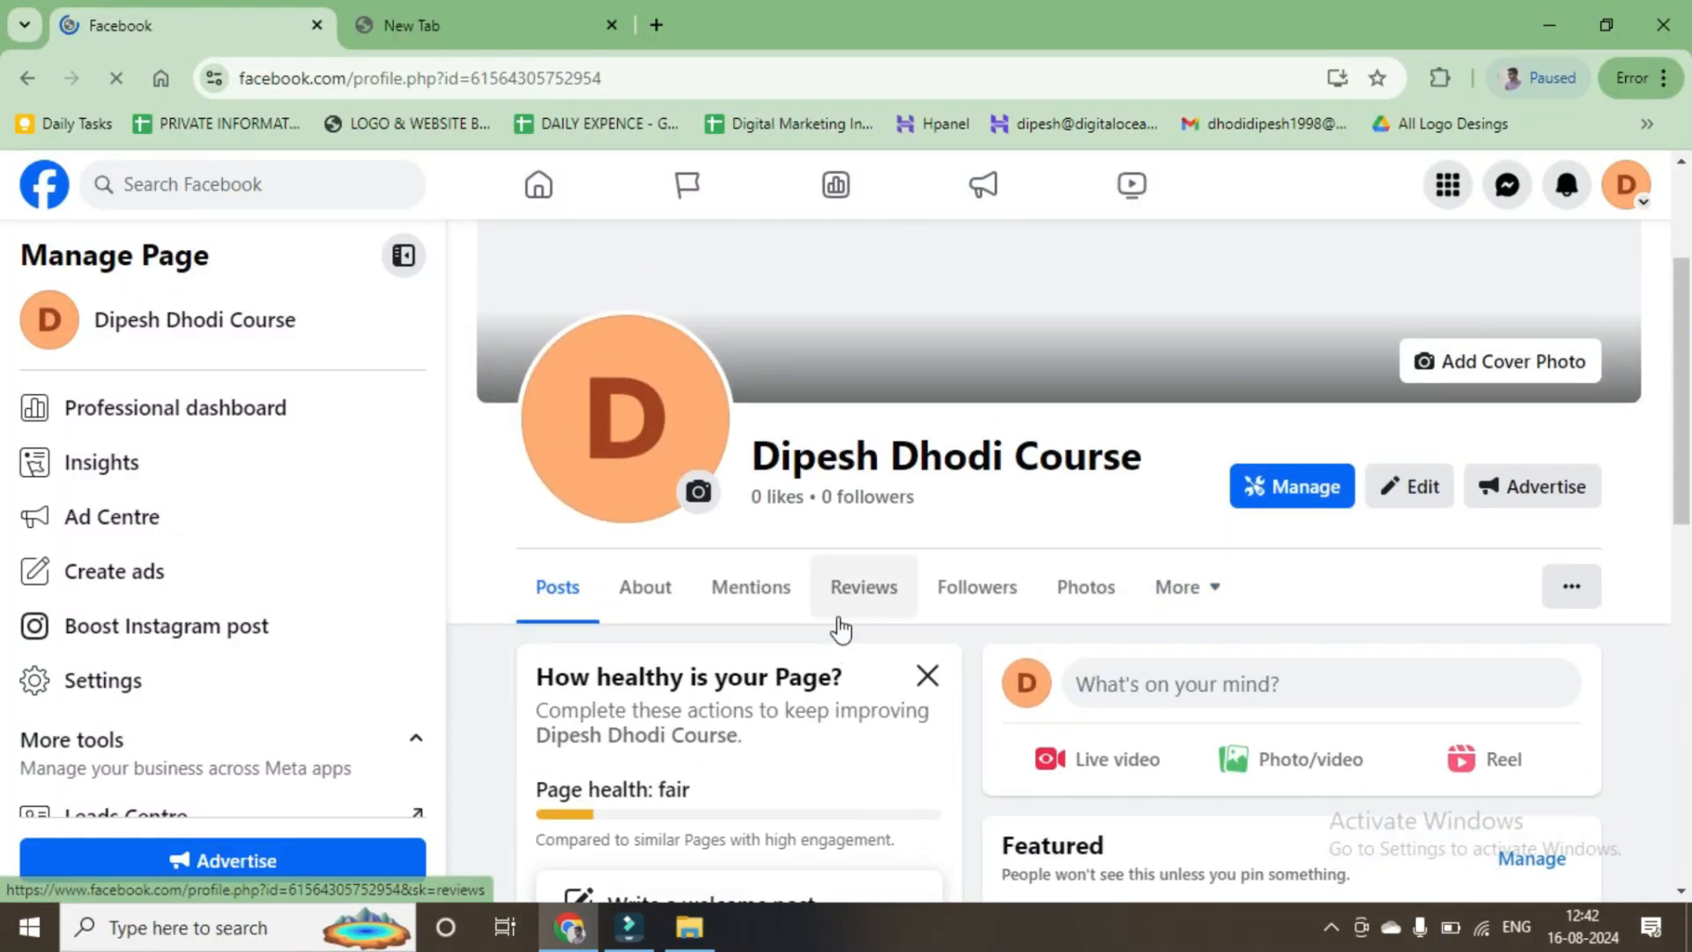